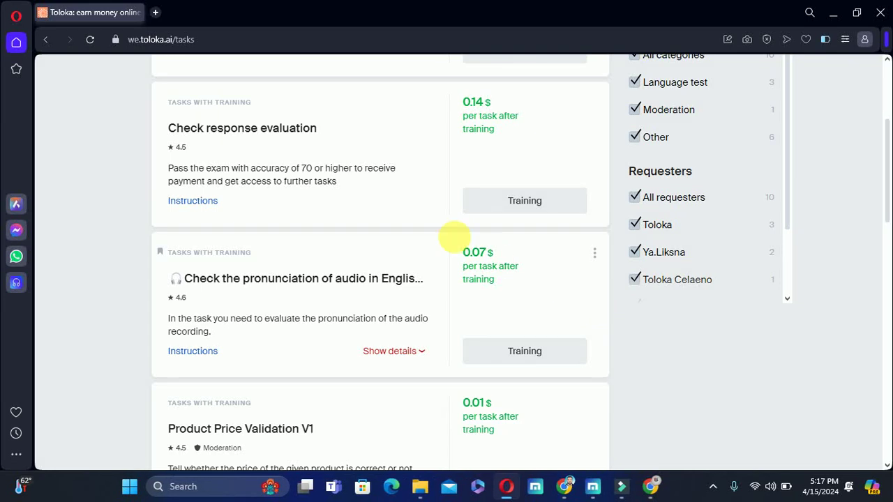
Review the Check response evaluation card and its 0.14 $ price, then start its training.
left_click_drag(163, 131, 327, 134)
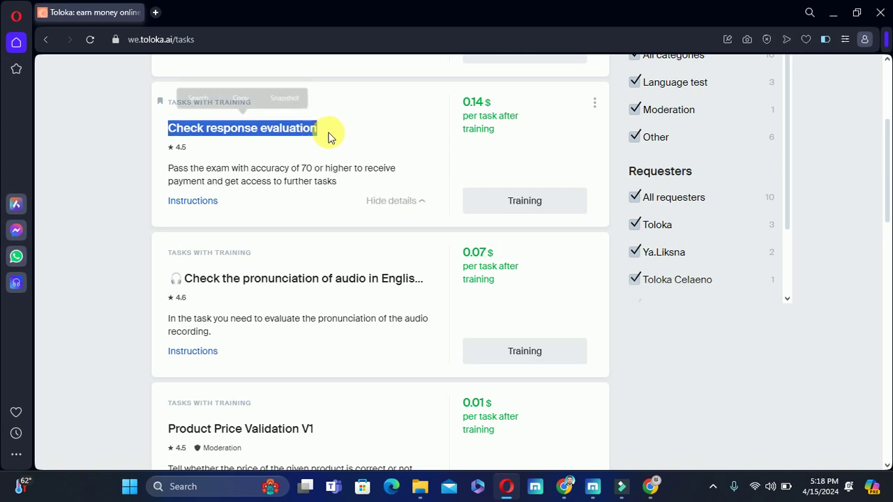
left_click(382, 144)
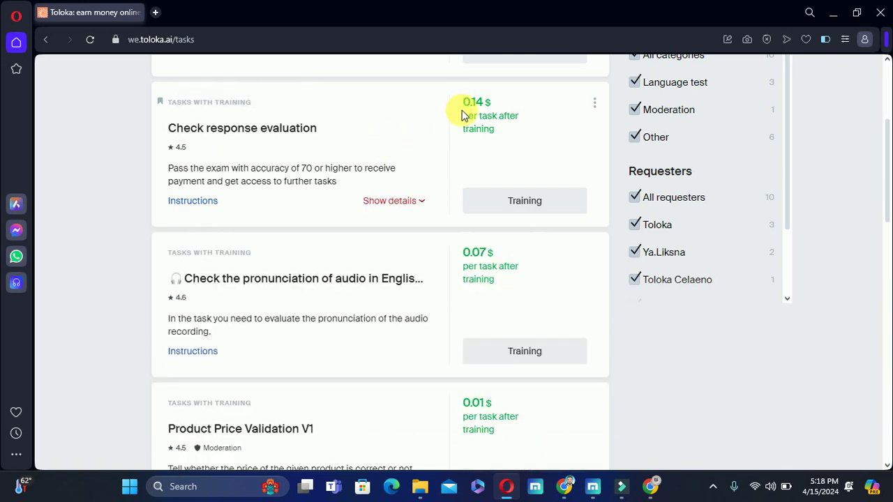
left_click_drag(460, 103, 544, 122)
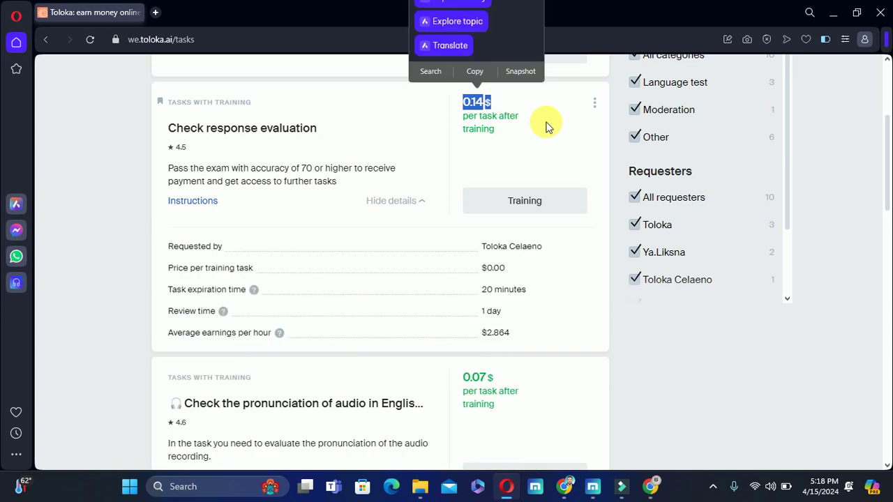
left_click(598, 334)
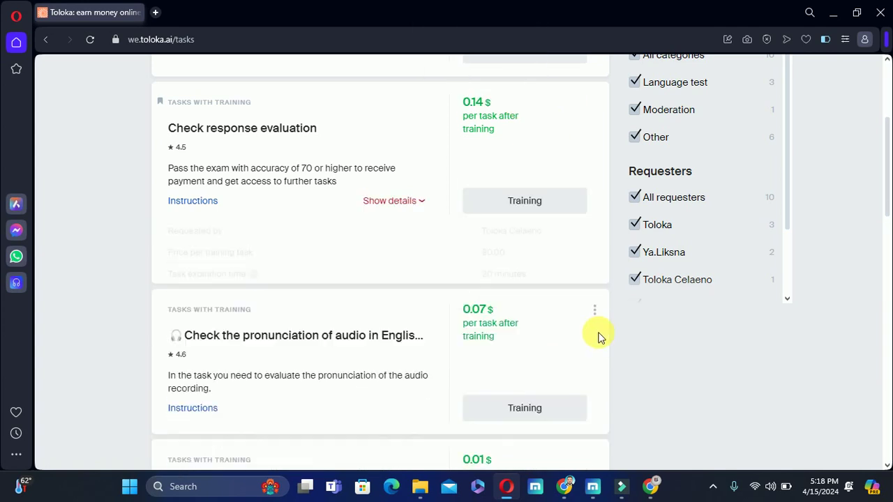
left_click(562, 209)
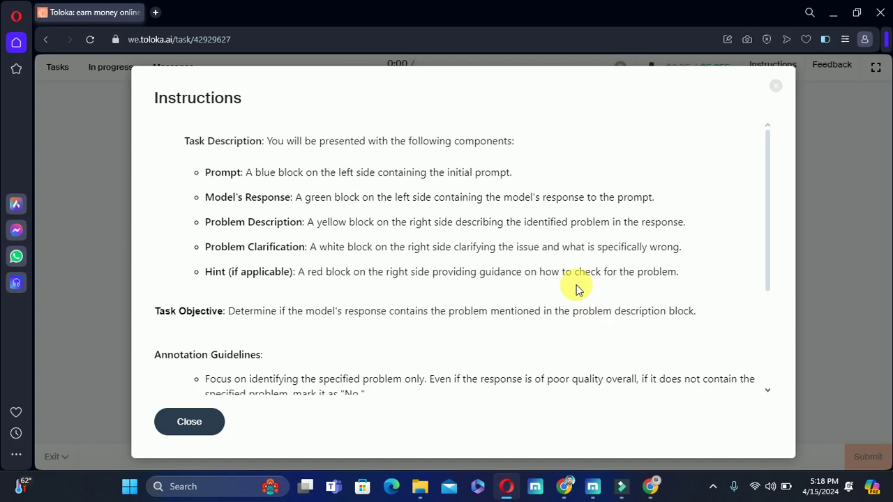
Scroll through the training instructions and close them.
scroll(163, 160, "down", 2)
scroll(282, 218, "up", 3)
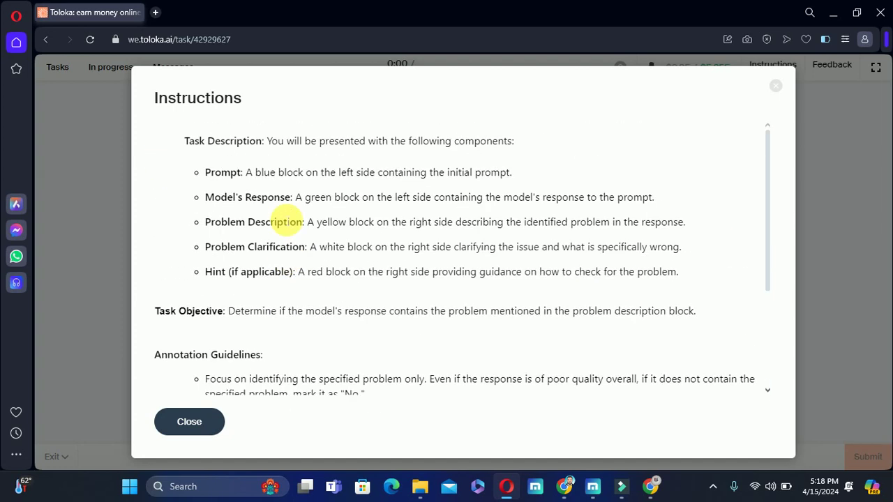
left_click(189, 421)
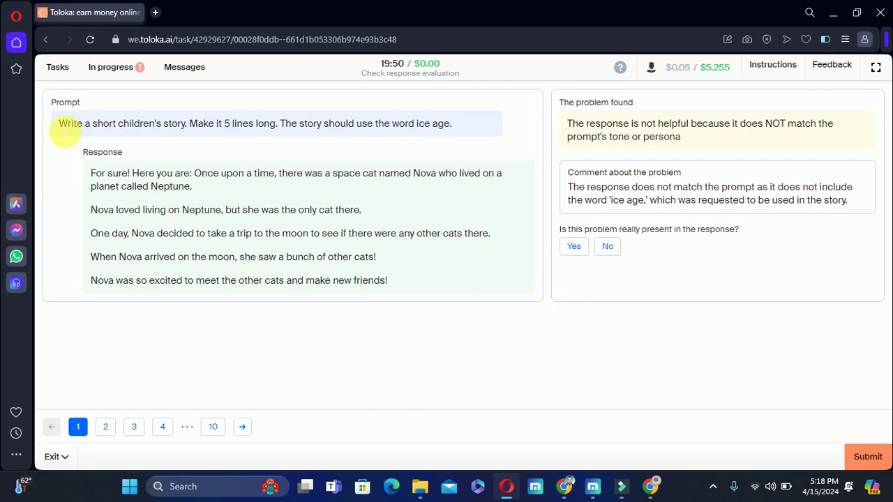
Read the ice age story prompt, its response and the problem report.
left_click_drag(60, 126, 486, 136)
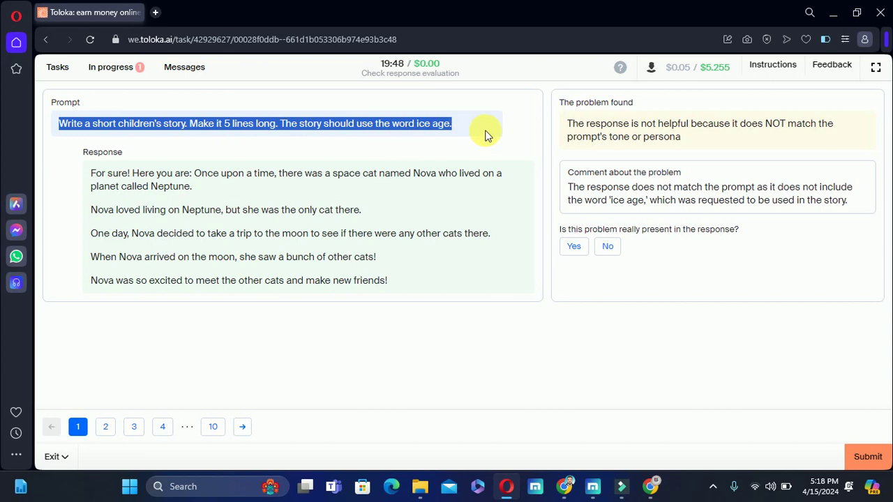
left_click(487, 135)
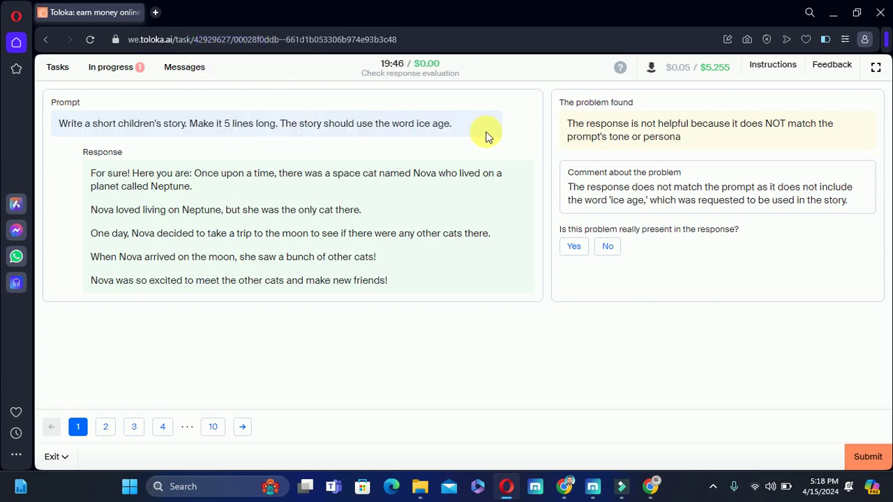
left_click_drag(91, 173, 372, 308)
left_click(375, 345)
left_click_drag(596, 129, 693, 139)
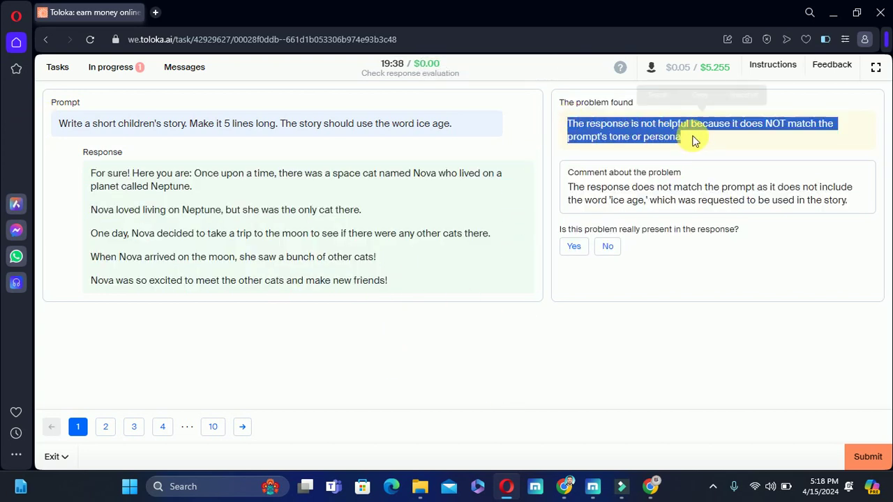
left_click(585, 195)
left_click_drag(568, 172, 872, 212)
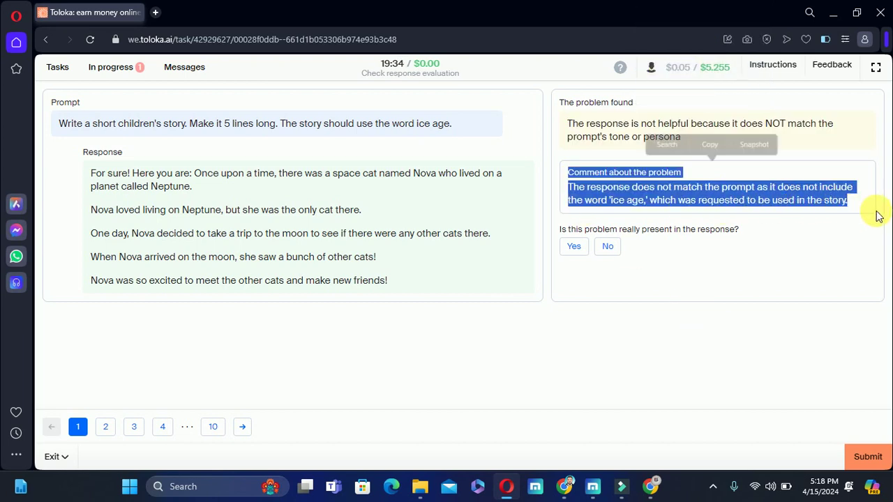
left_click(696, 379)
left_click_drag(576, 102, 636, 241)
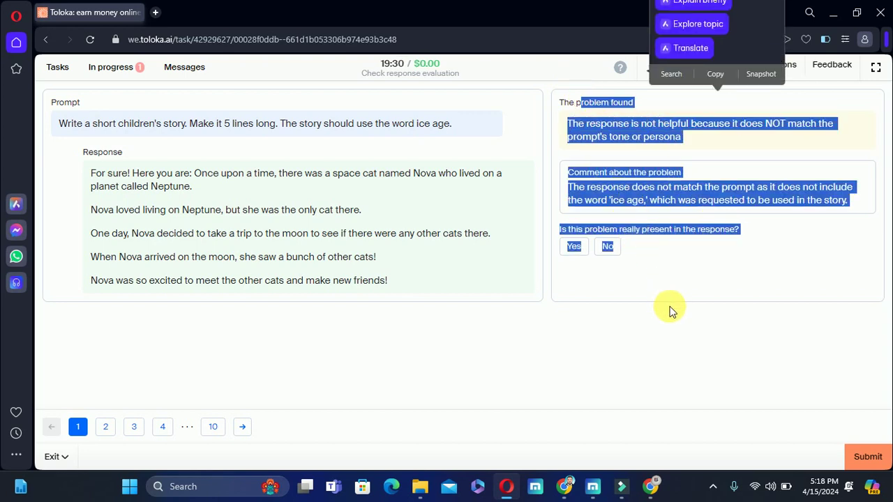
left_click(669, 309)
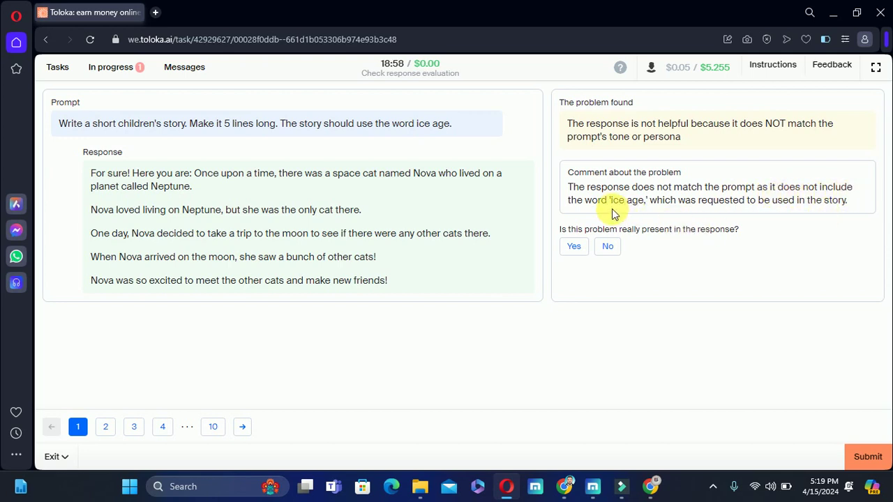
Cross-check 'ice age' in the comment against the prompt and the five-line story.
left_click_drag(608, 202, 648, 205)
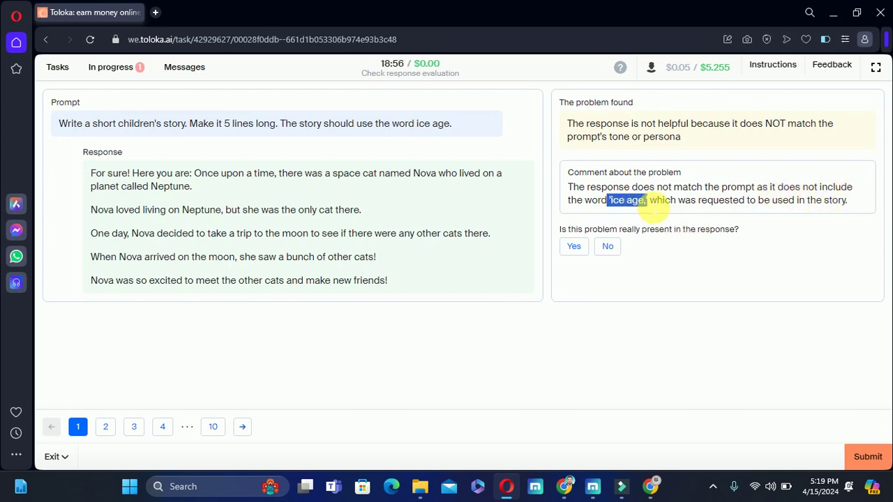
left_click(731, 209)
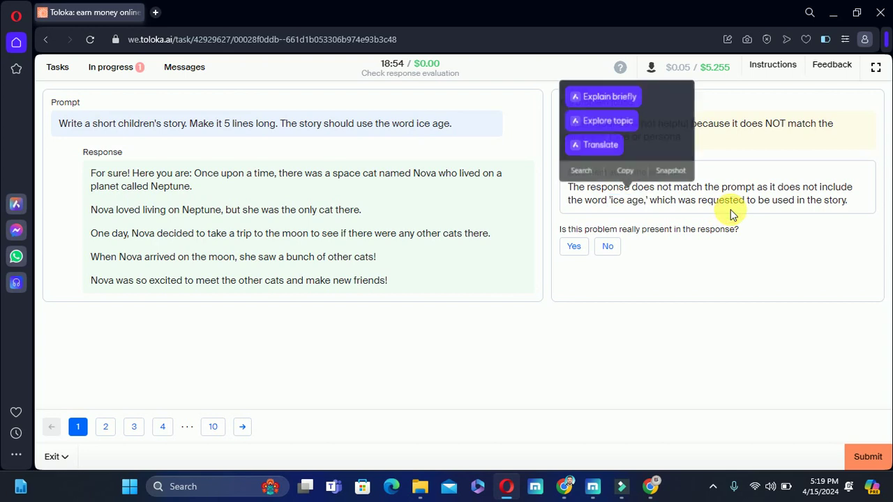
left_click_drag(59, 124, 452, 127)
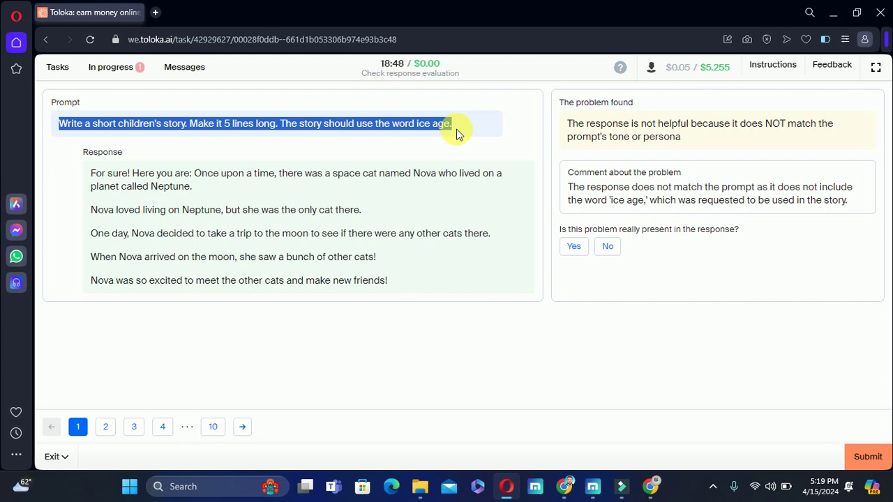
left_click_drag(457, 134, 457, 134)
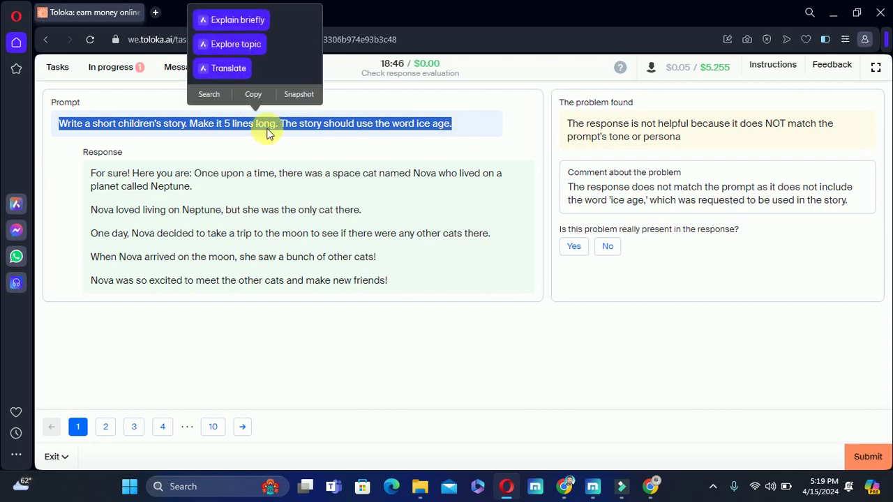
left_click(245, 136)
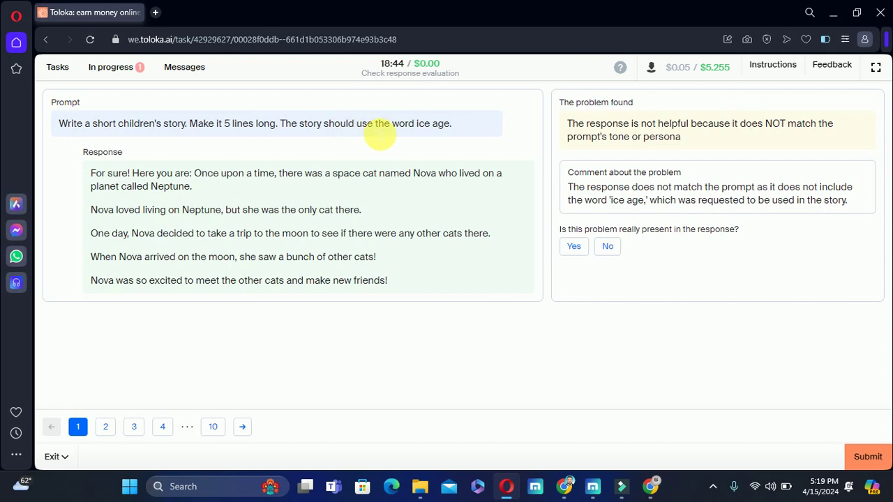
left_click_drag(416, 126, 465, 126)
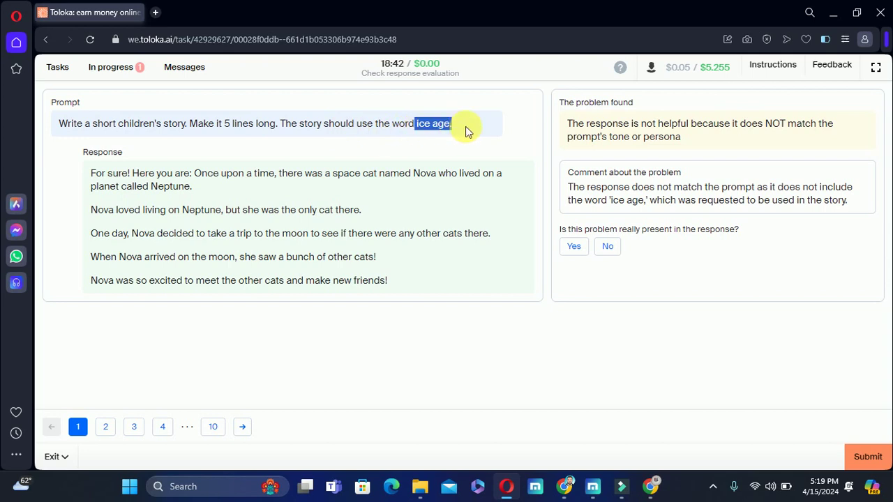
left_click(496, 288)
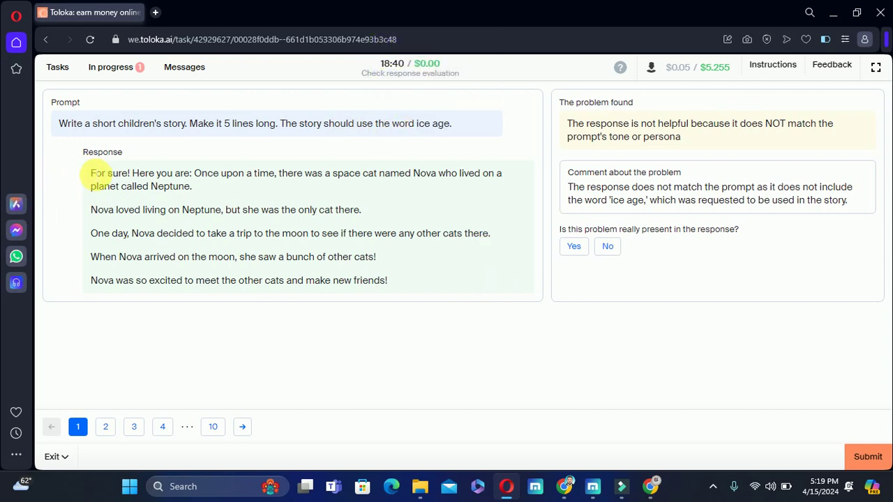
left_click_drag(91, 173, 391, 281)
left_click(476, 277)
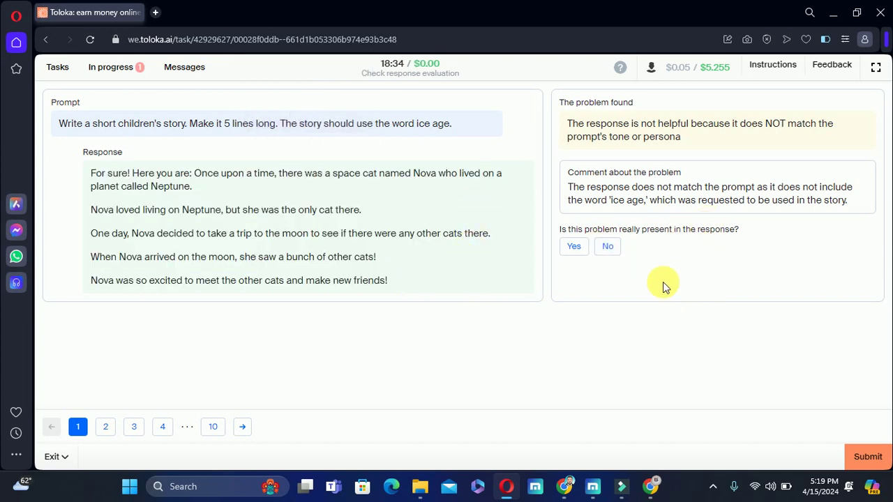
Answer No for item 1 and move to training page 2.
left_click(608, 248)
left_click_drag(95, 173, 344, 281)
left_click(477, 400)
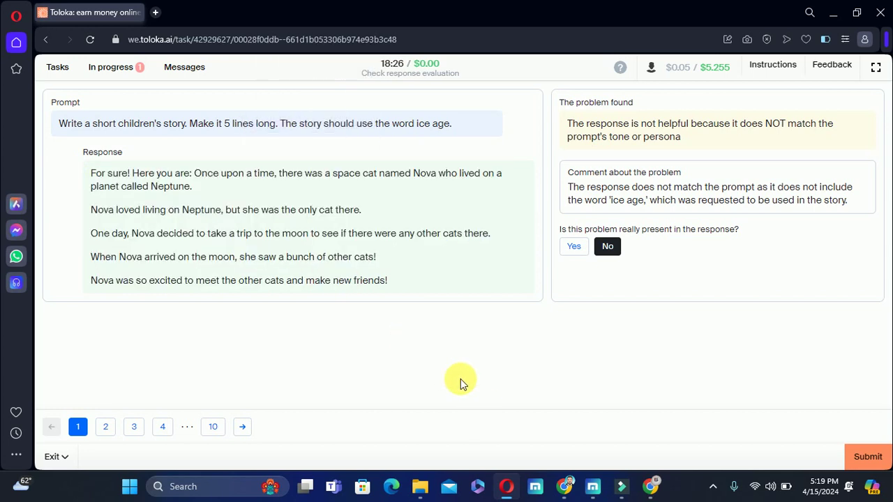
left_click(106, 433)
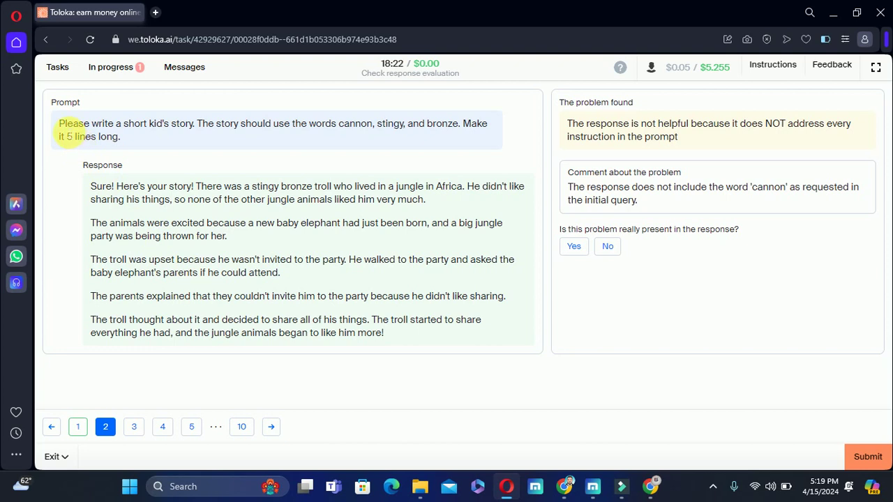
Read the prompt's required words cannon, stingy and bronze, and the story response.
left_click_drag(69, 128, 202, 129)
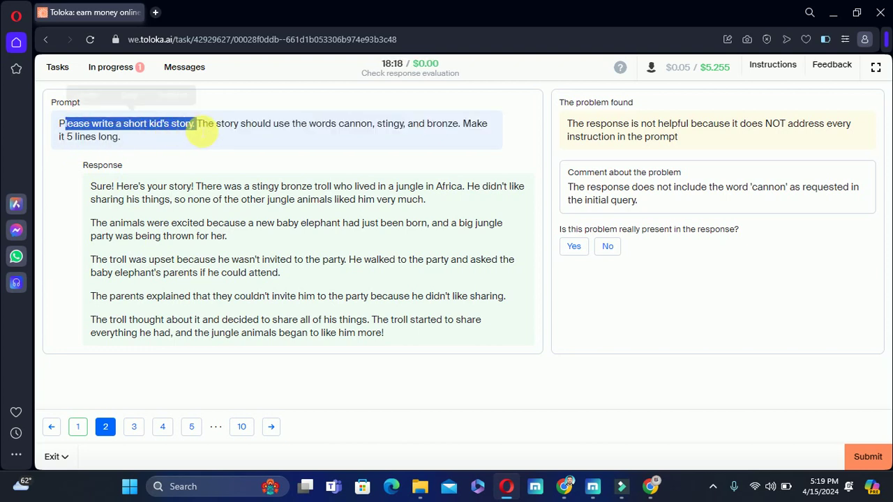
left_click(332, 156)
double_click(362, 124)
left_click(384, 138)
double_click(388, 126)
left_click(440, 149)
left_click_drag(425, 126, 452, 130)
left_click_drag(103, 187, 488, 384)
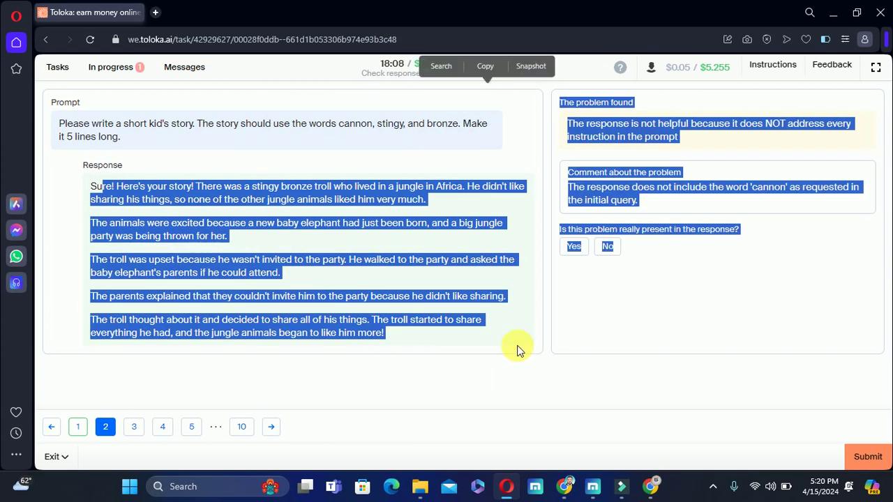
left_click(517, 351)
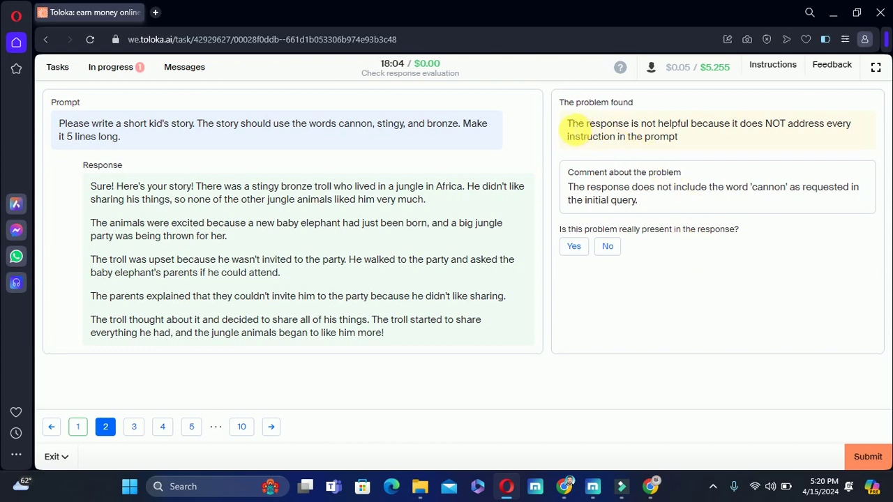
Verify the missing-'cannon' complaint against the prompt, answer Yes, and go to page 3.
left_click_drag(567, 126, 706, 150)
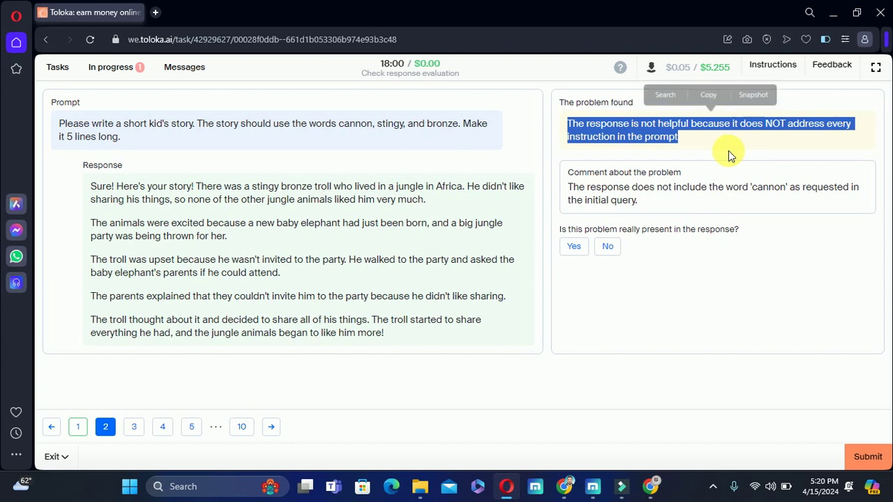
left_click(719, 271)
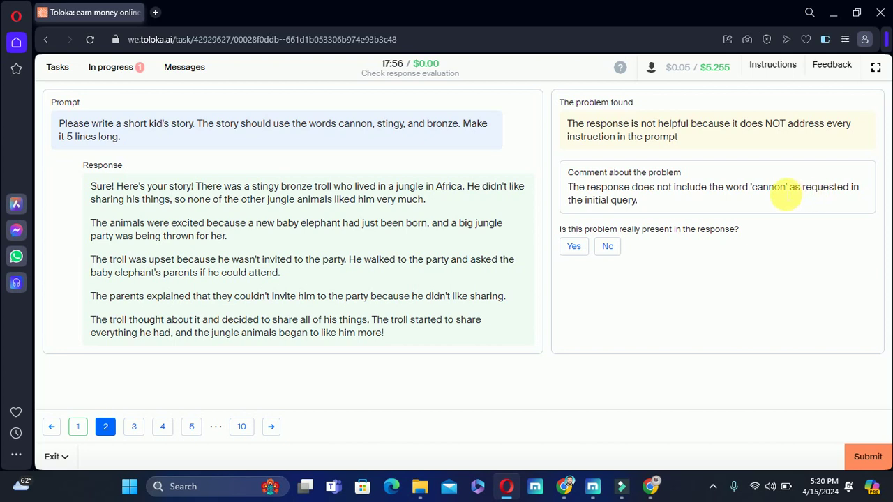
left_click_drag(751, 187, 787, 188)
left_click(771, 229)
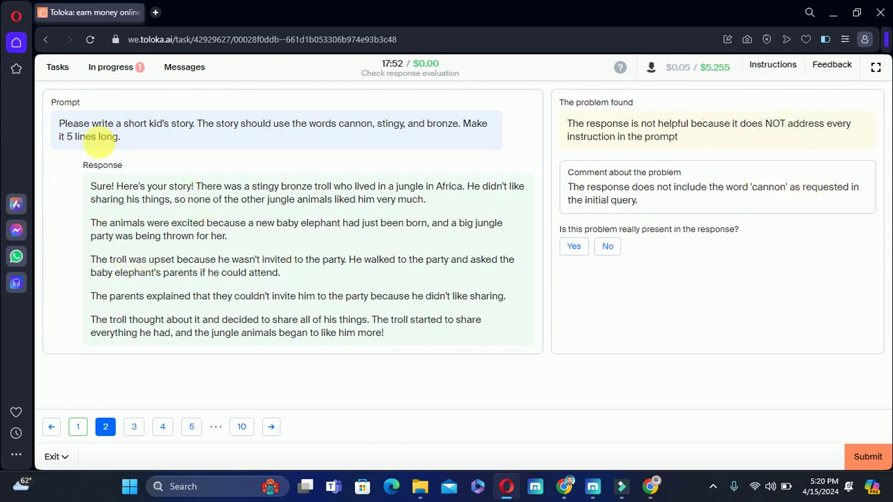
left_click_drag(59, 123, 68, 124)
left_click_drag(132, 143, 139, 149)
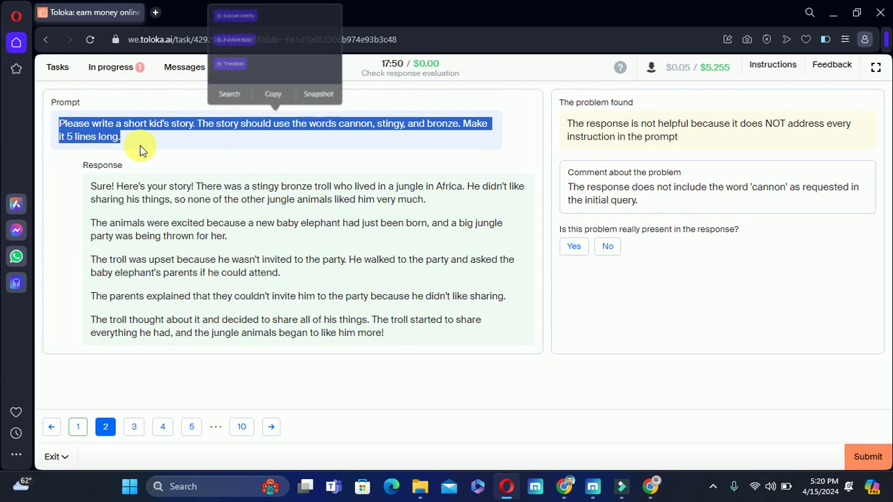
left_click(158, 144)
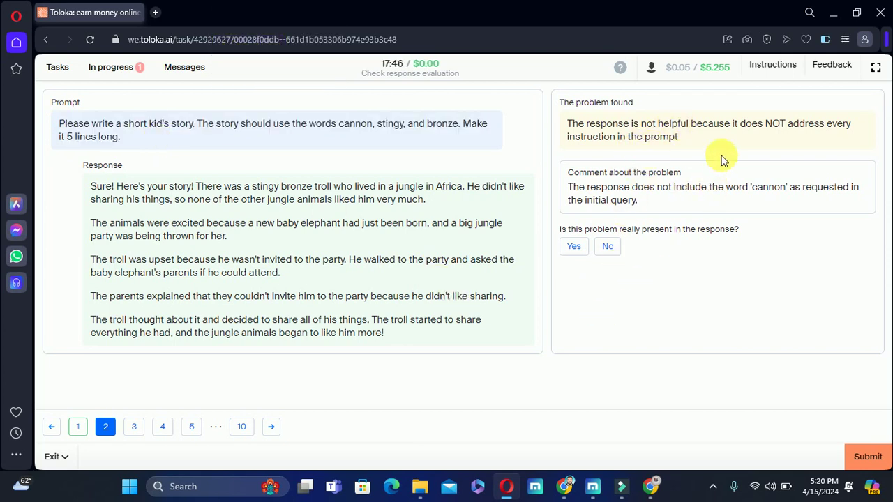
left_click(584, 249)
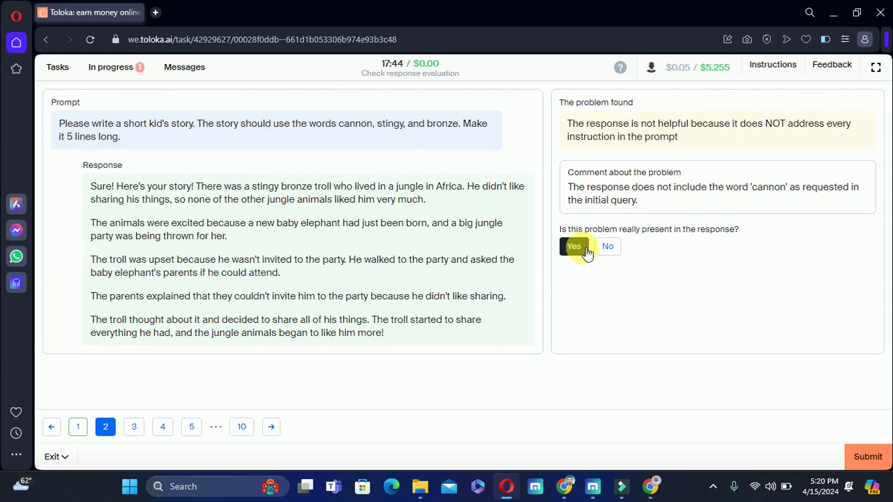
left_click(136, 426)
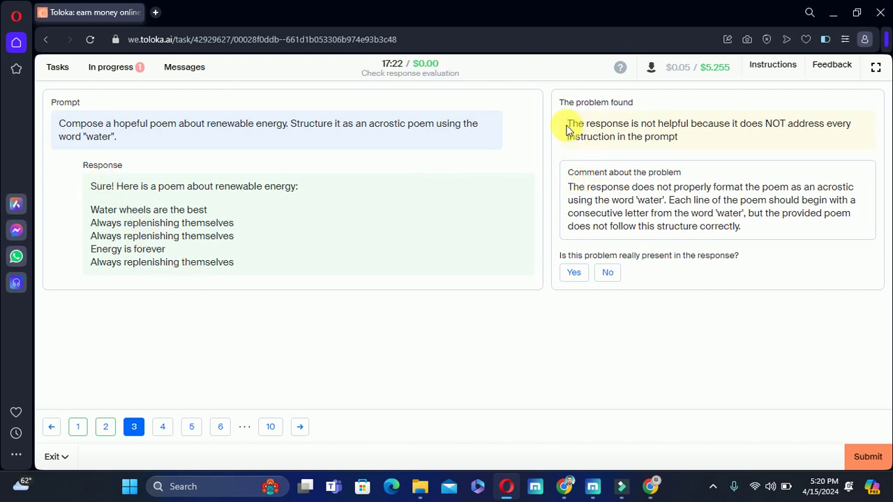
Check the acrostic 'water' poem against the format complaint, answer Yes, and go to page 4.
left_click_drag(566, 126, 690, 147)
left_click(781, 301)
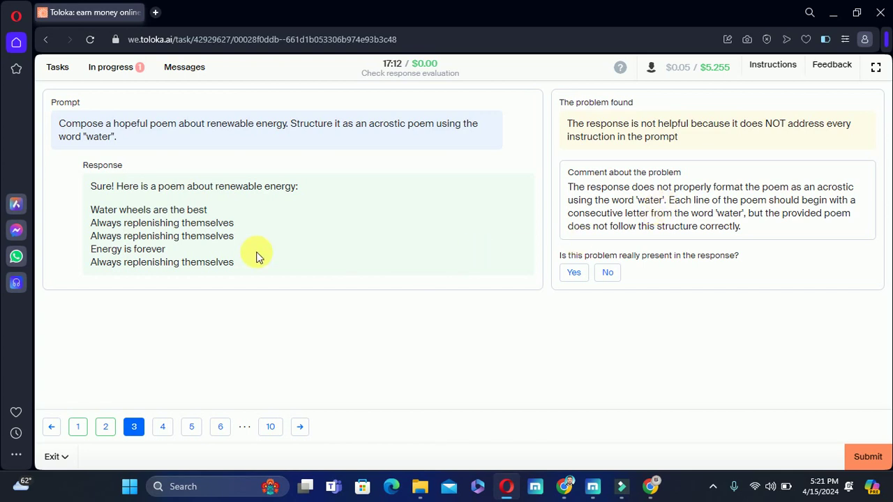
left_click_drag(95, 187, 299, 260)
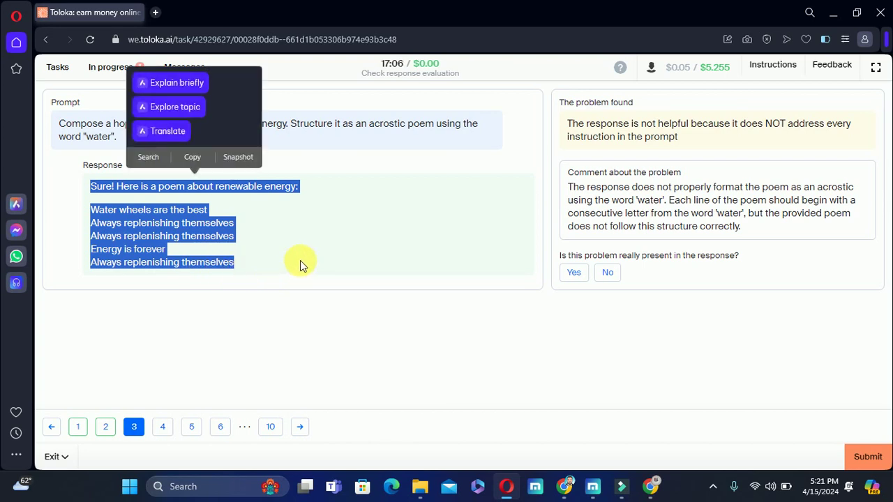
left_click(300, 261)
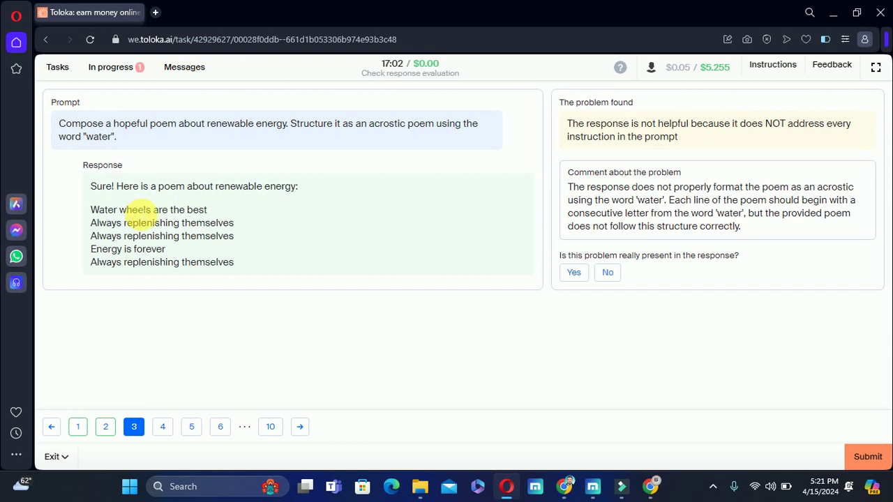
left_click(572, 273)
left_click(172, 428)
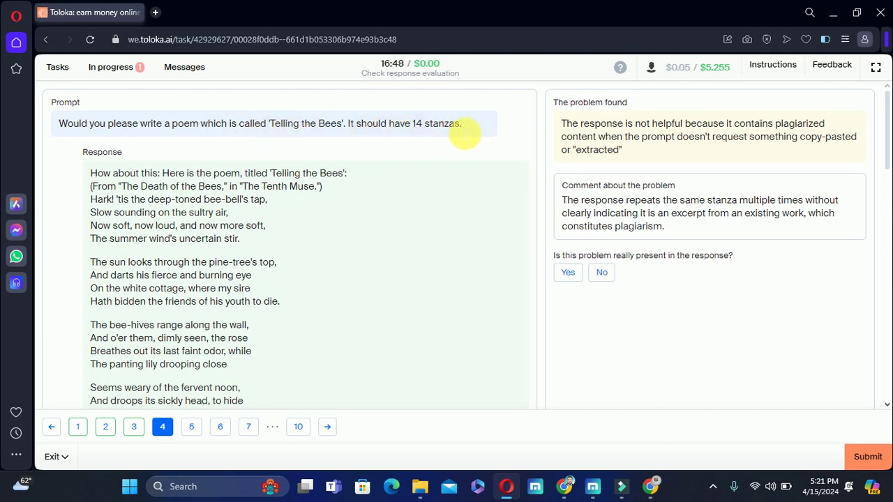
Compare the 'Telling the Bees' poem with the plagiarism comment, answer No, and open page 5.
left_click_drag(571, 124, 633, 146)
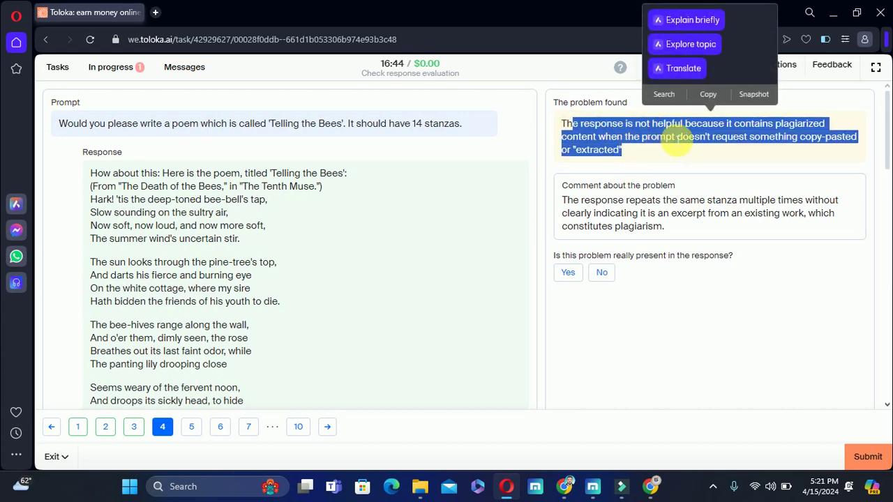
left_click(741, 162)
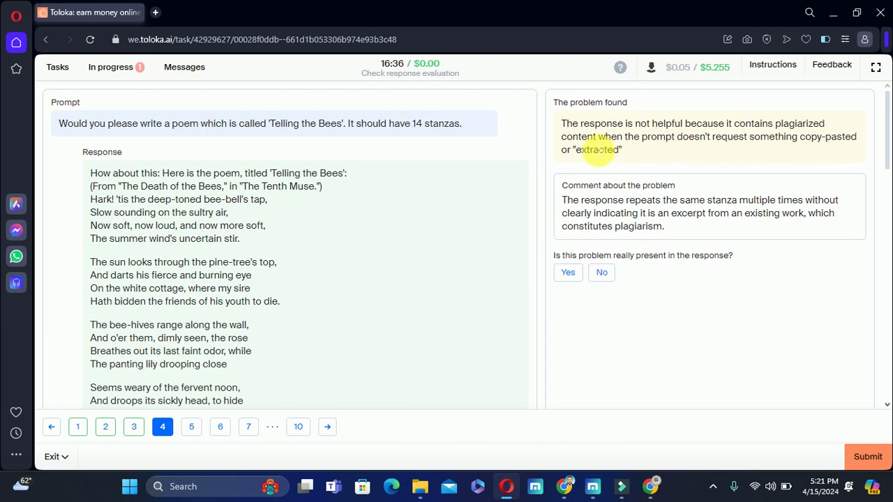
left_click_drag(562, 213, 670, 231)
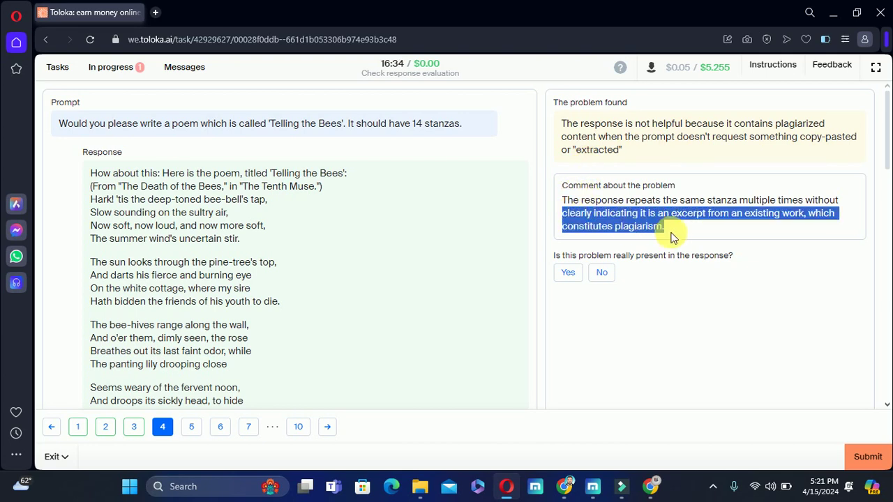
left_click(710, 333)
left_click_drag(121, 187, 273, 113)
left_click(497, 283)
scroll(439, 313, "up", 15)
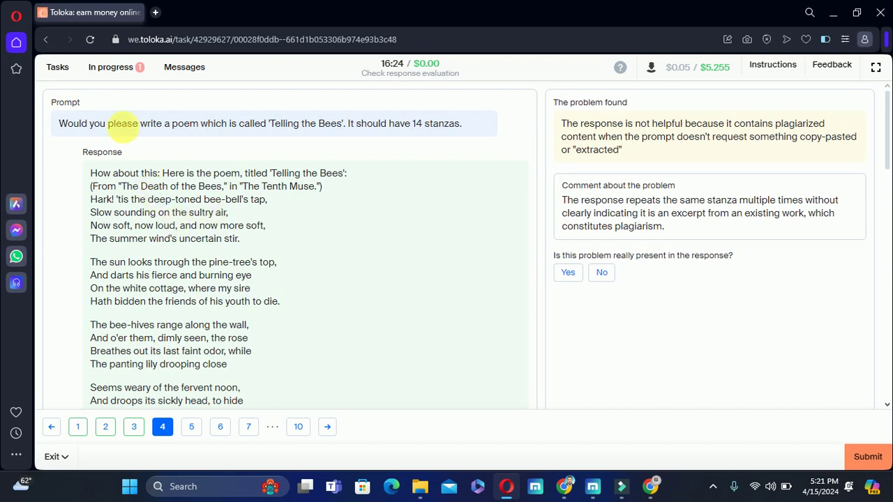
left_click_drag(90, 173, 150, 239)
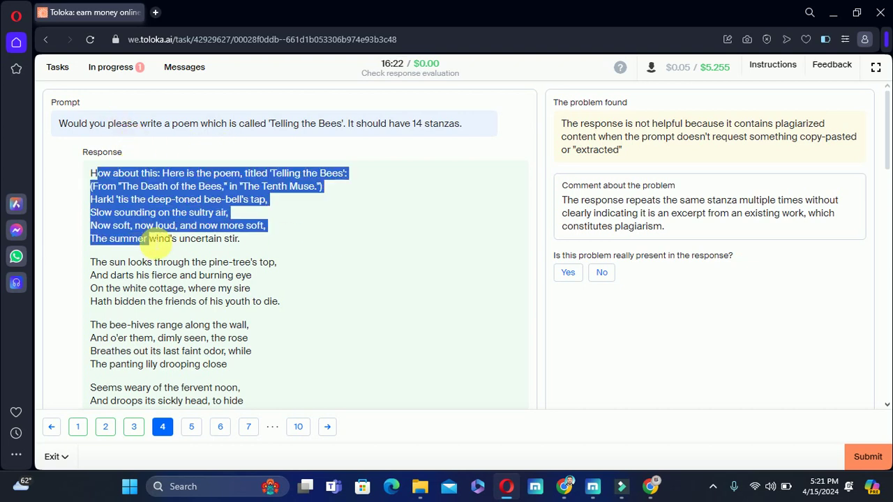
left_click(415, 321)
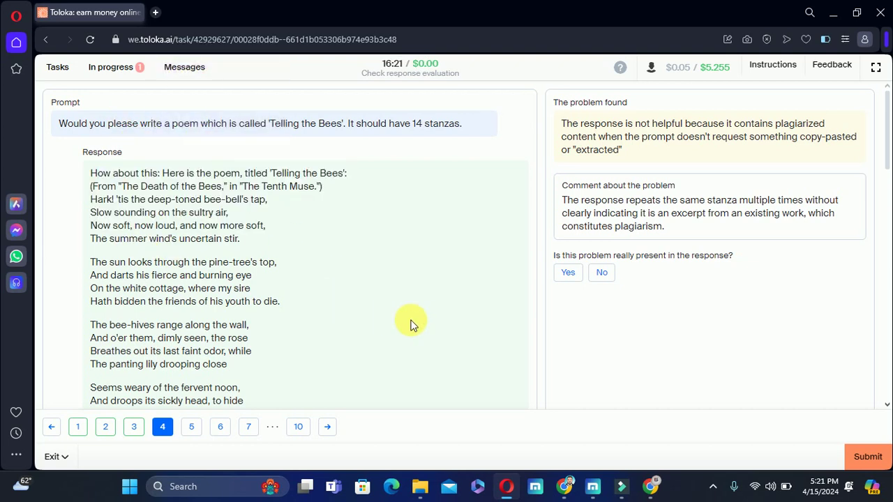
left_click(610, 281)
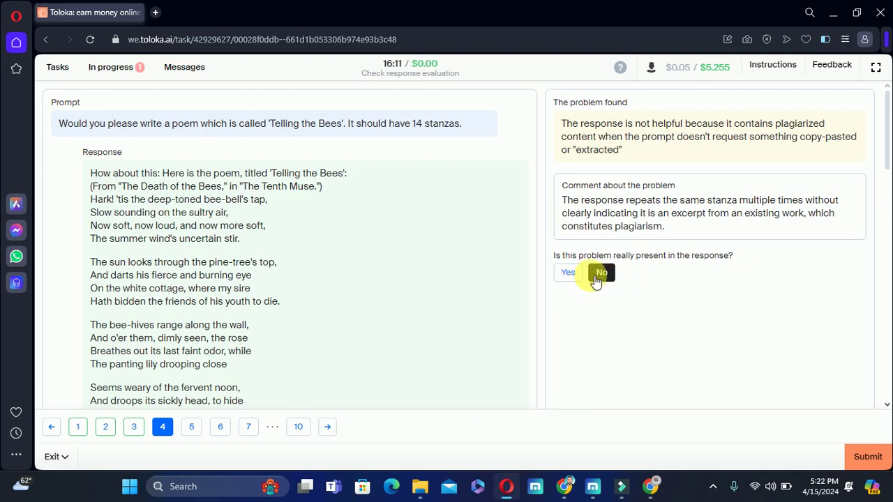
left_click(192, 428)
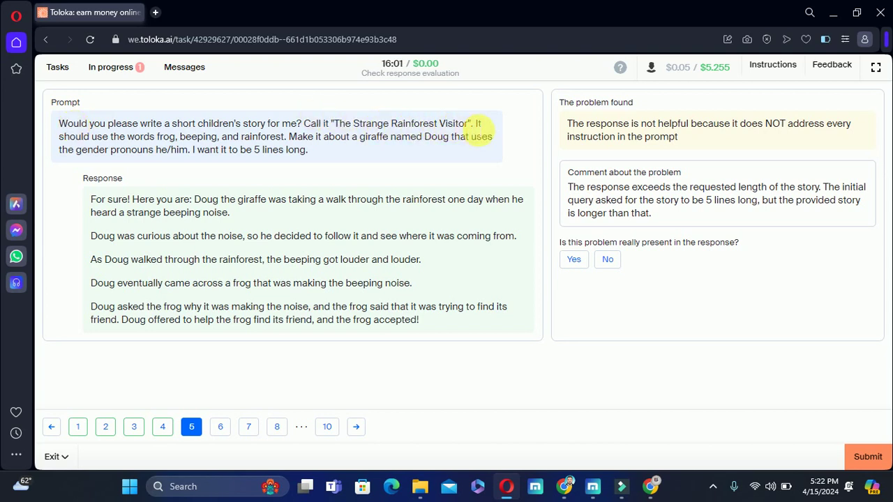
Check 'The Strange Rainforest Visitor' story length against the complaint, answer No, and go to page 6.
left_click_drag(475, 128, 392, 127)
left_click(428, 175)
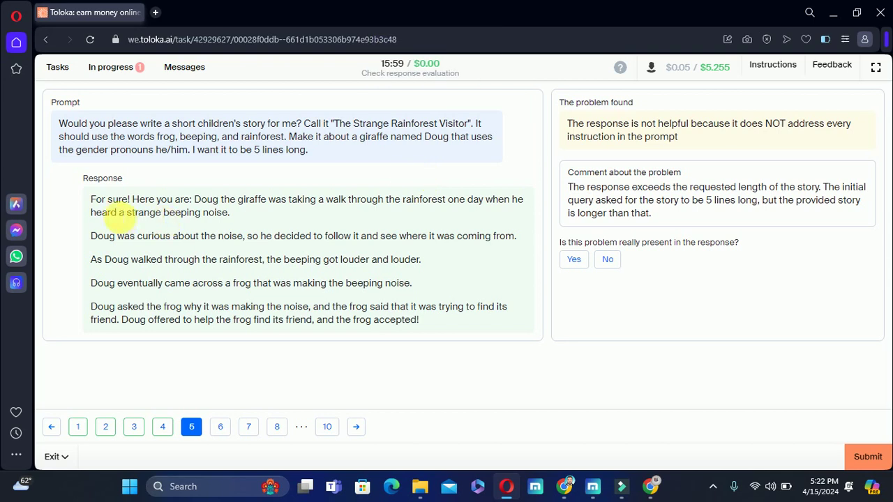
left_click_drag(88, 201, 358, 323)
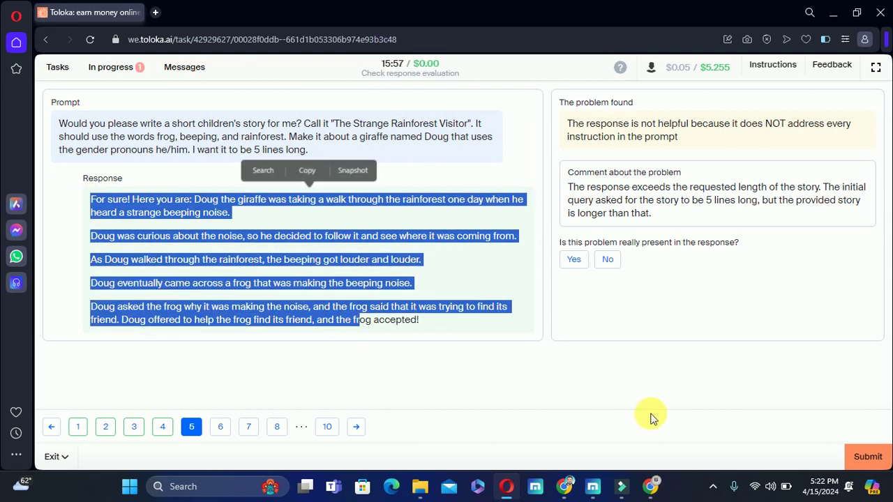
left_click(701, 316)
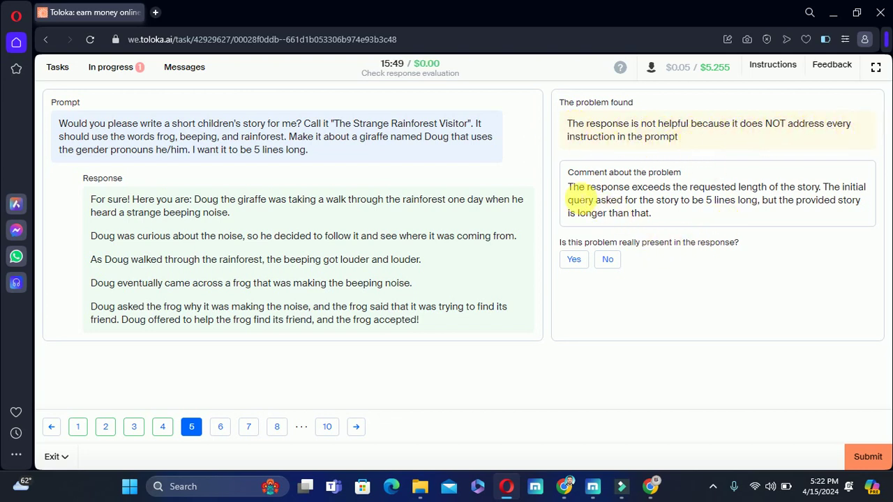
left_click_drag(579, 195, 688, 202)
left_click(707, 219)
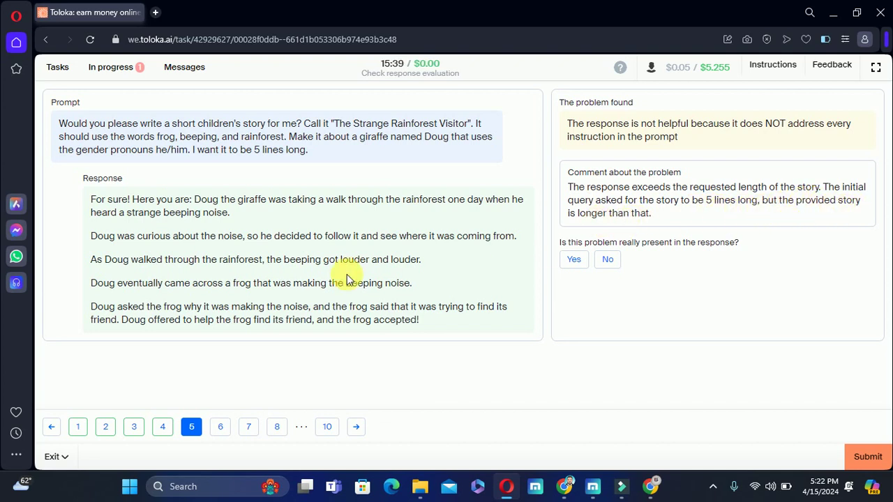
left_click_drag(91, 200, 454, 285)
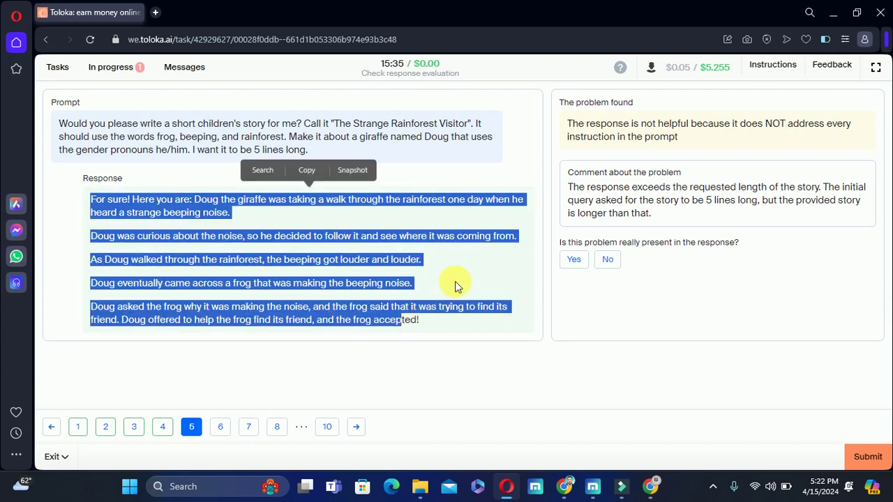
left_click(588, 350)
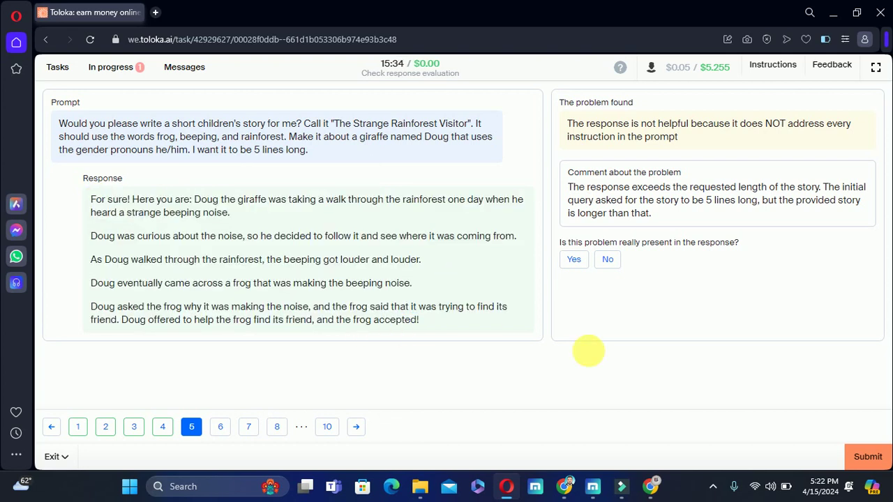
left_click(613, 261)
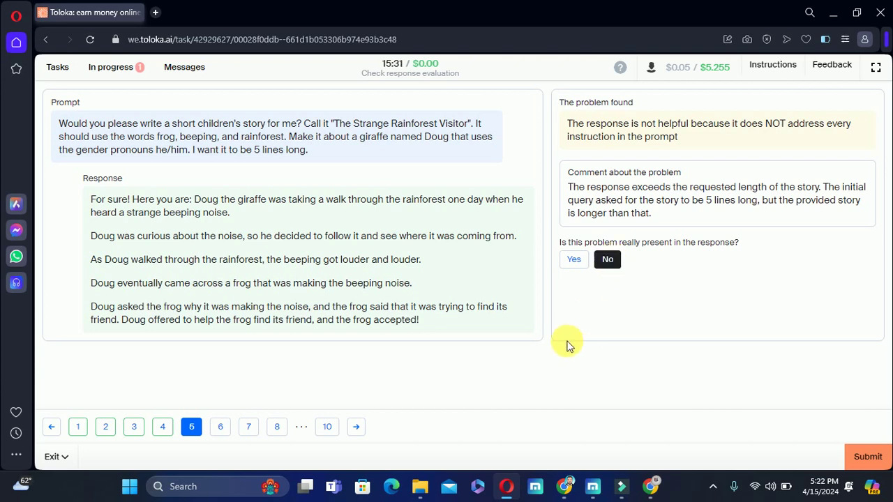
left_click(220, 427)
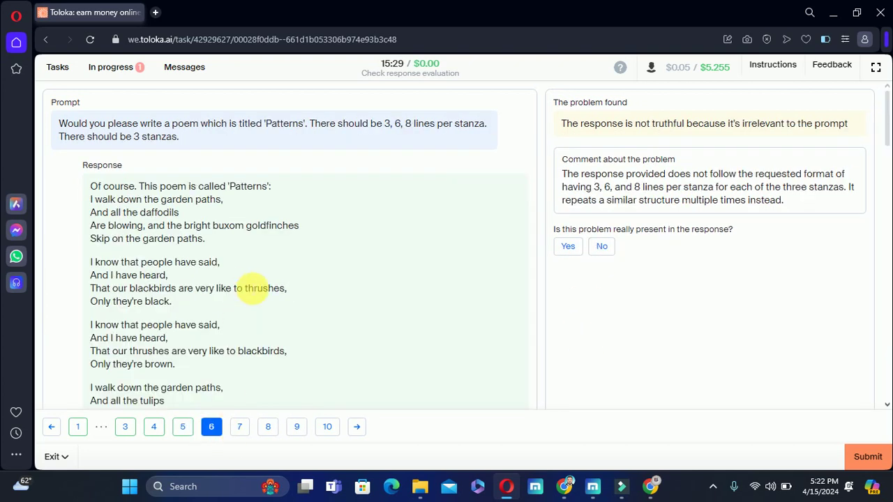
Inspect the 'Patterns' poem's stanzas, answer Yes to the format problem, and go to page 7.
left_click_drag(59, 124, 223, 140)
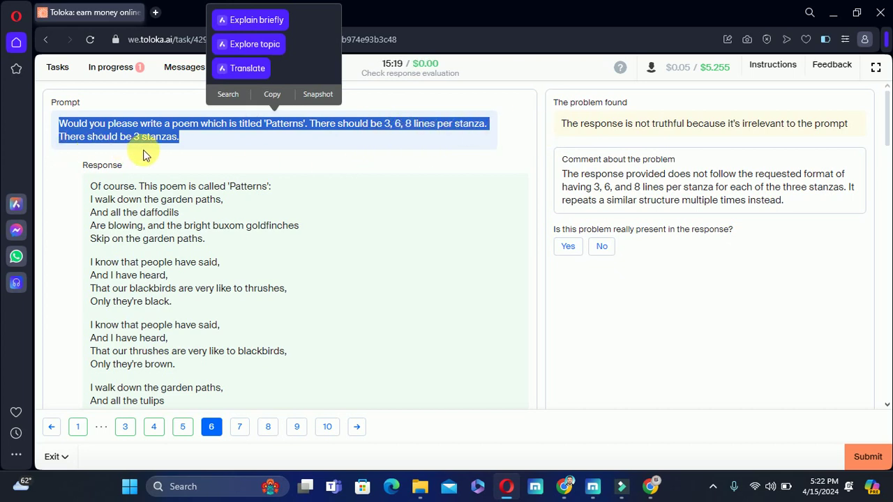
left_click(289, 158)
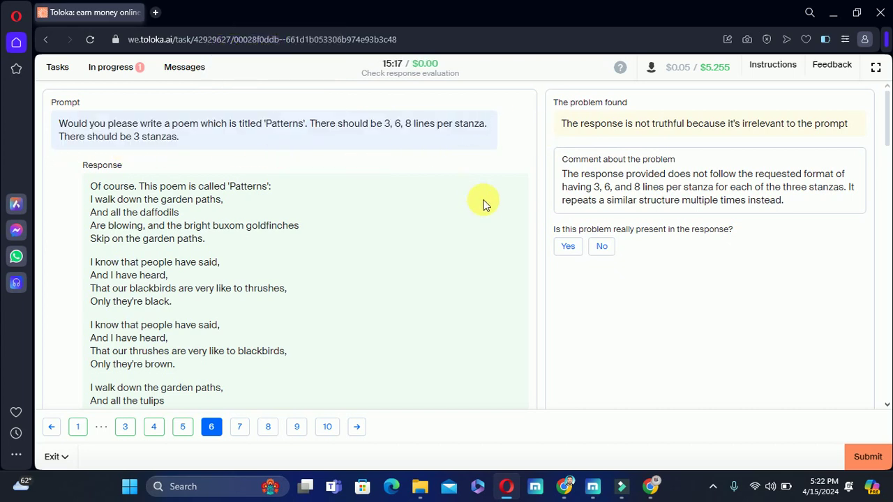
scroll(363, 237, "down", 15)
scroll(311, 240, "up", 15)
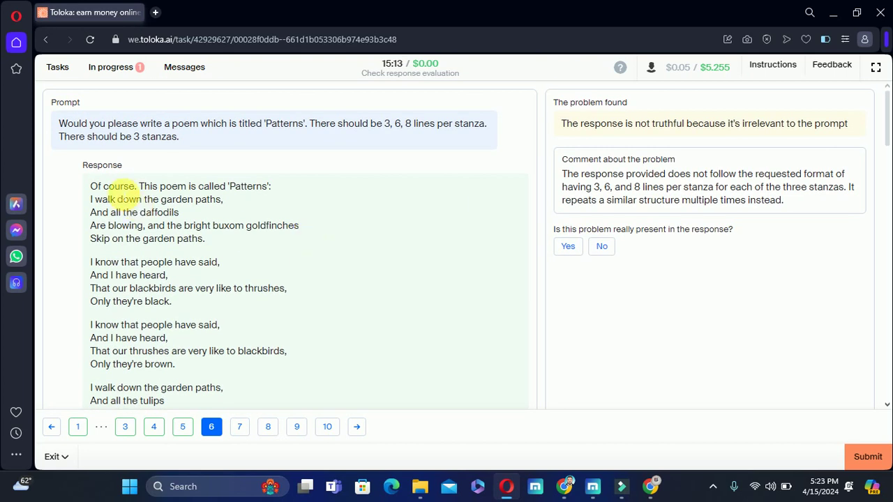
left_click_drag(96, 186, 232, 246)
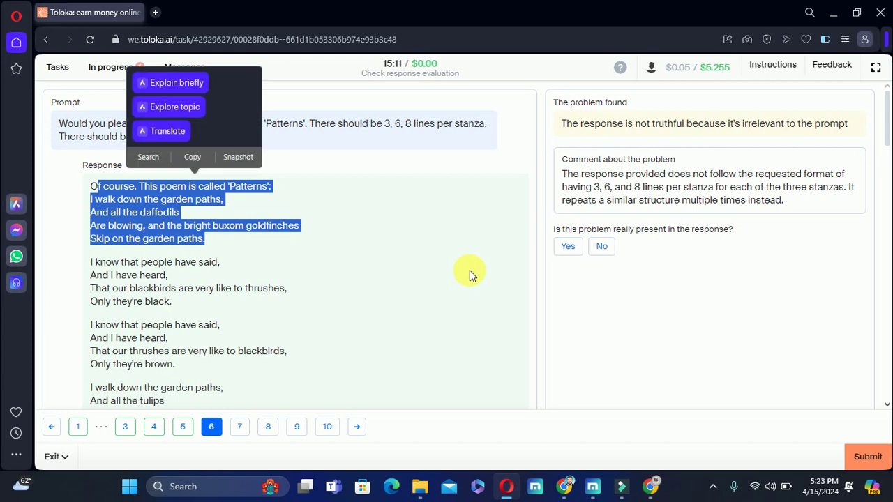
left_click_drag(92, 262, 180, 307)
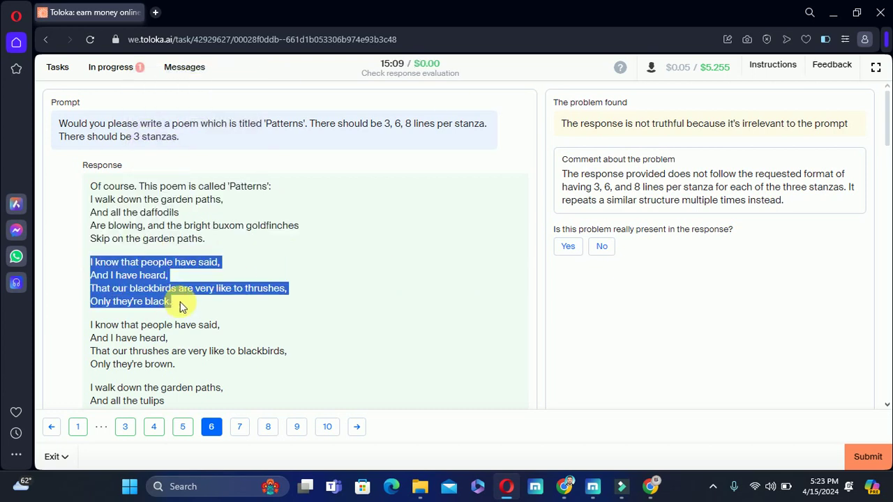
left_click(363, 293)
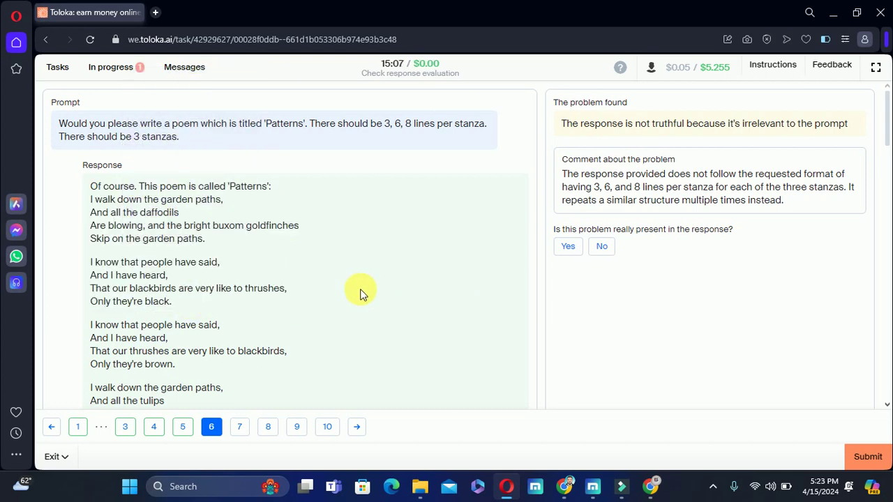
scroll(360, 293, "down", 2)
scroll(361, 294, "down", 2)
scroll(360, 294, "up", 5)
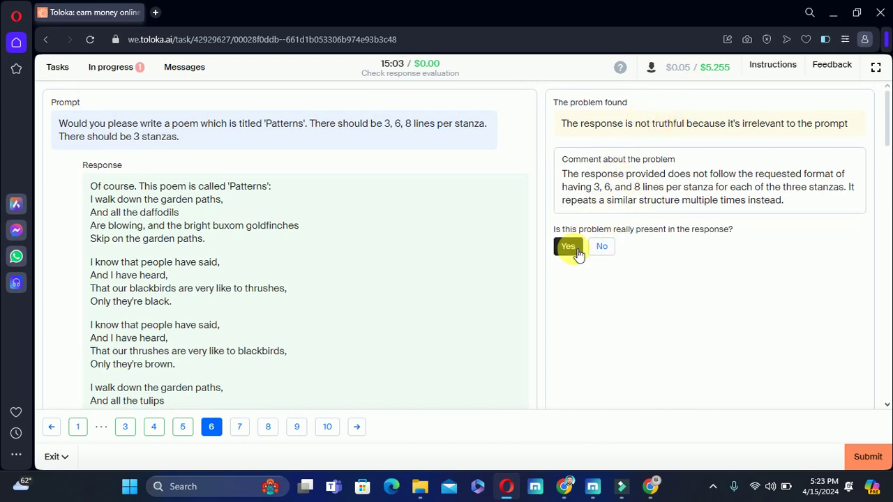
left_click(239, 427)
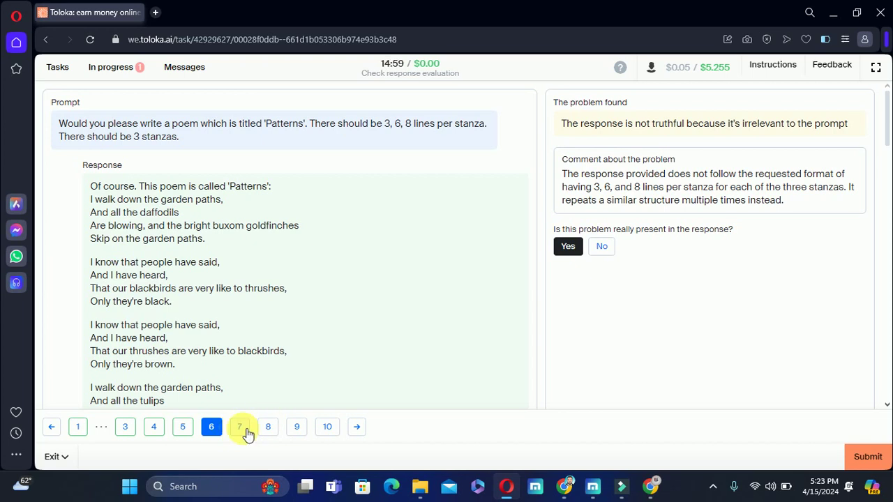
left_click(246, 429)
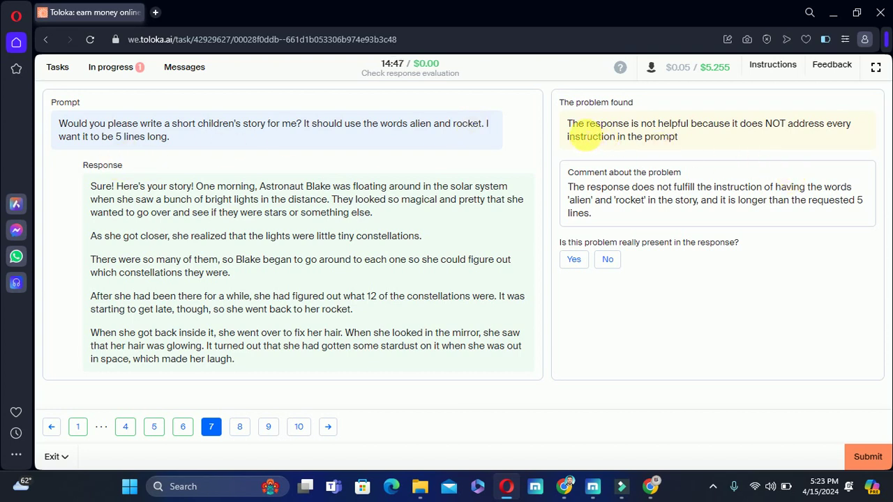
Confirm the missing 'alien' and 'rocket' words problem as present and open page 8.
left_click_drag(584, 130, 749, 323)
key("ctrl+c")
left_click(774, 348)
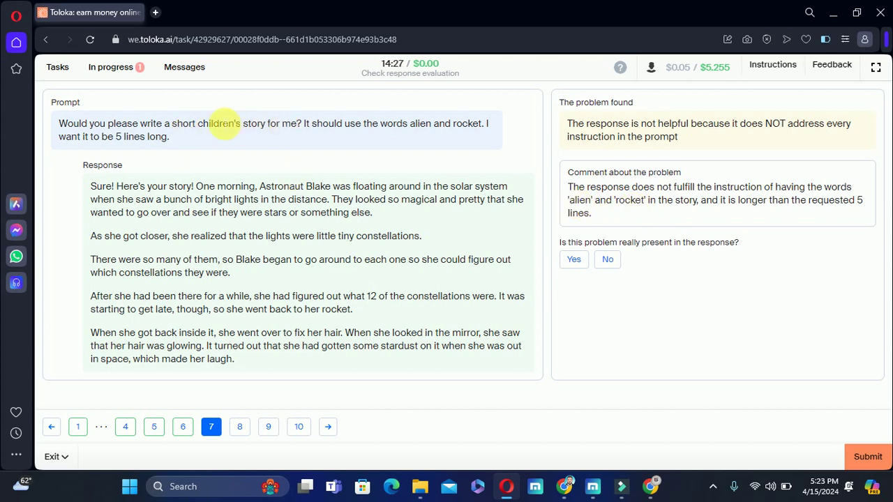
left_click_drag(569, 200, 641, 200)
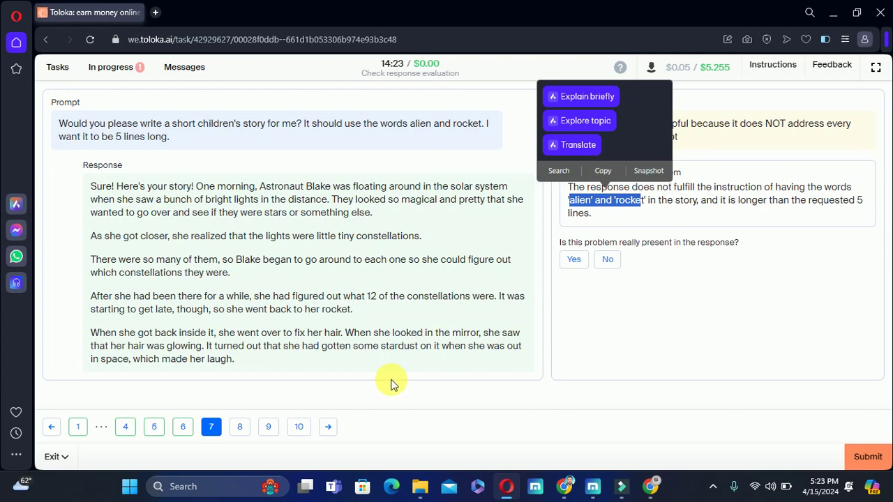
left_click(288, 371)
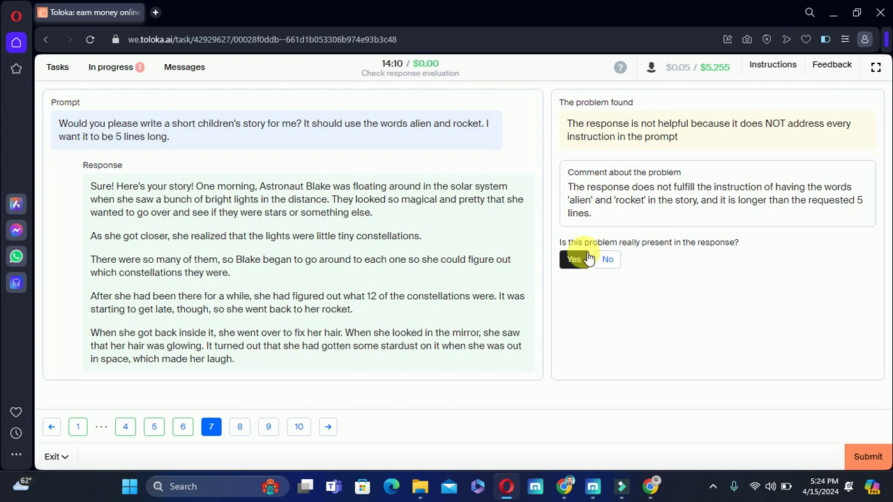
left_click(239, 426)
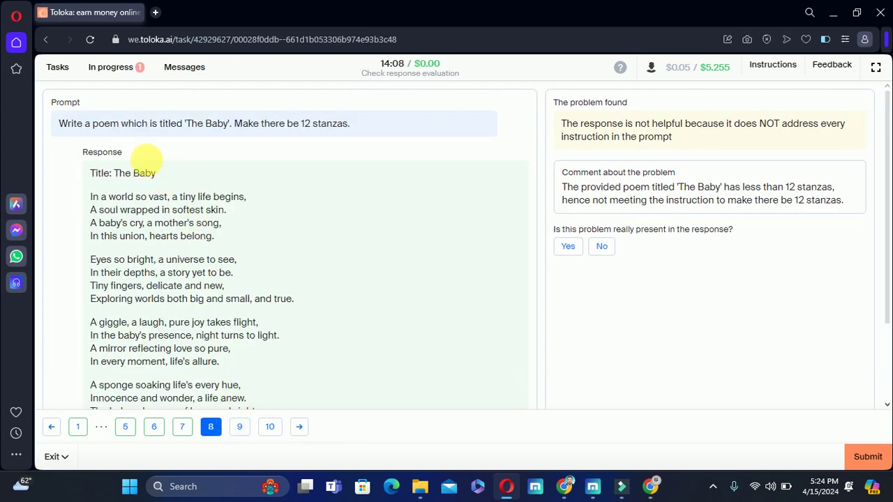
Check 'The Baby' poem against the too-few-stanzas complaint, answer Yes, and go to page 9.
left_click_drag(73, 124, 234, 137)
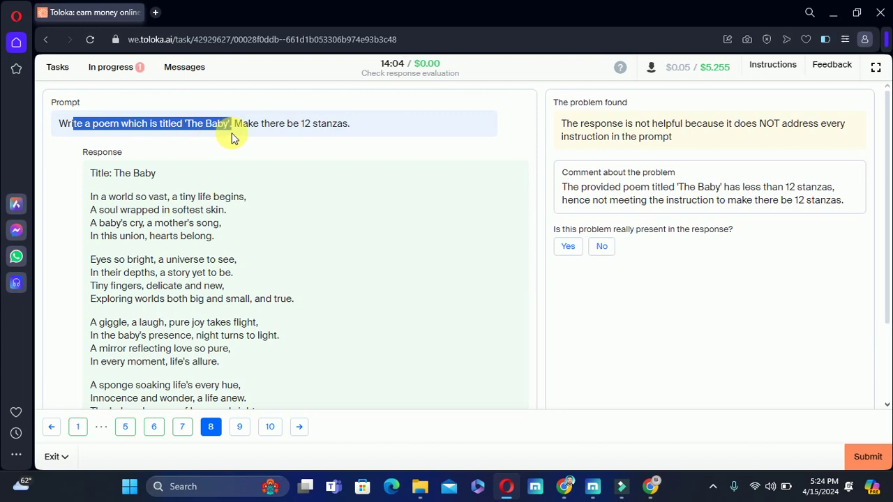
left_click(305, 135)
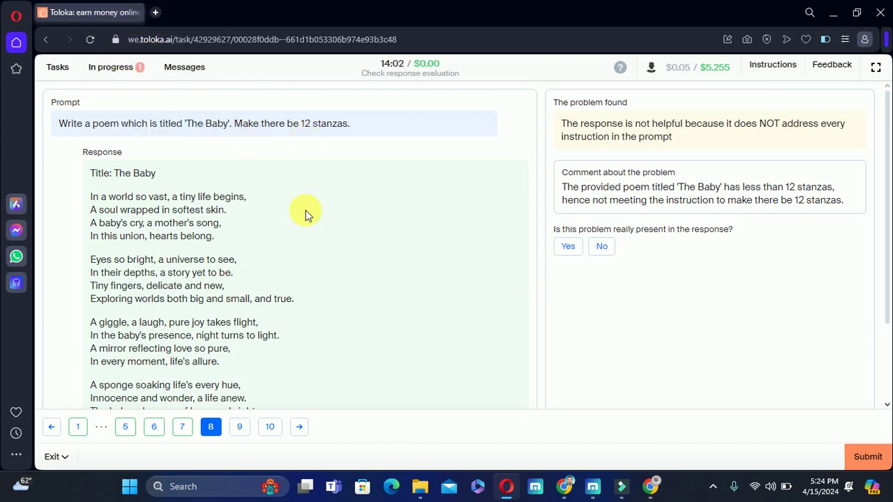
scroll(305, 216, "down", 3)
scroll(285, 229, "up", 3)
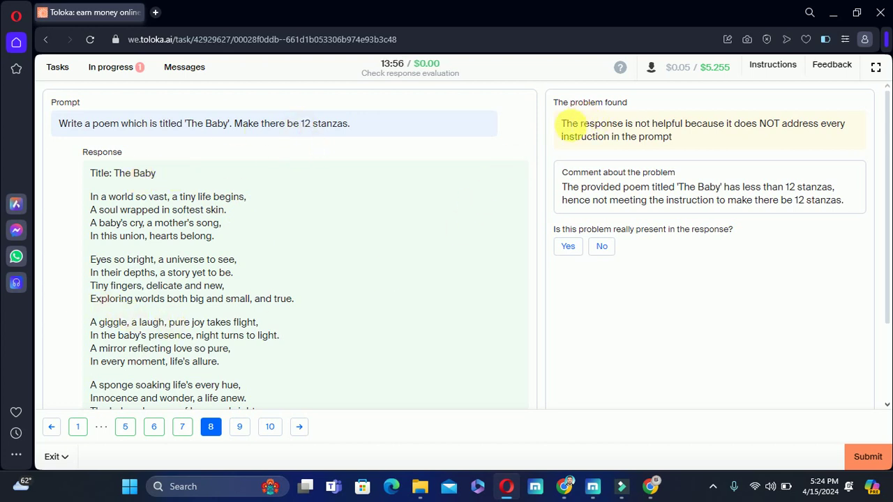
left_click_drag(566, 124, 717, 144)
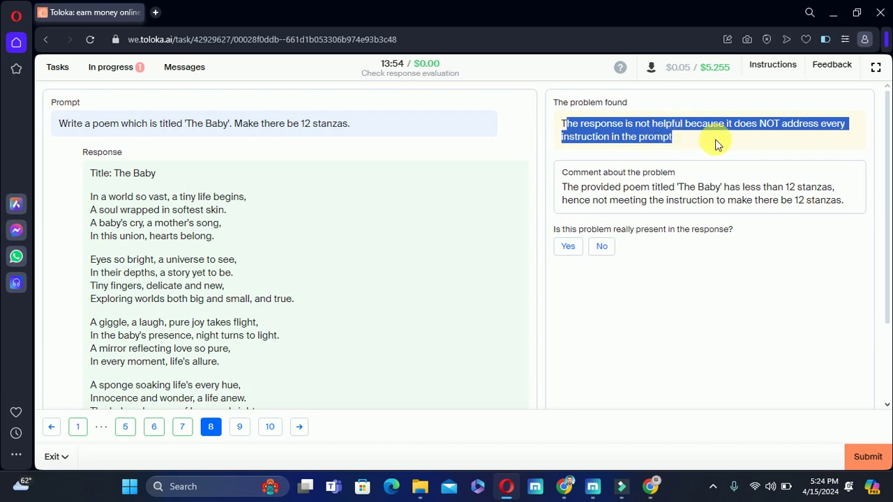
left_click(659, 293)
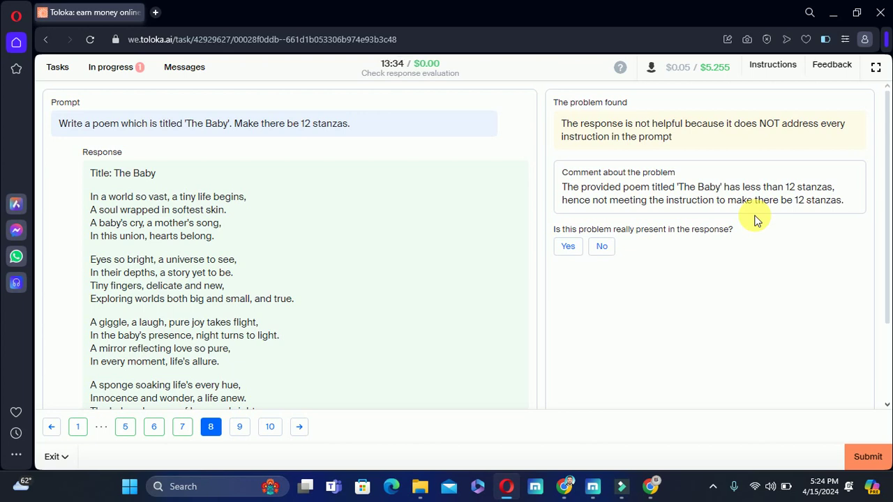
left_click(569, 247)
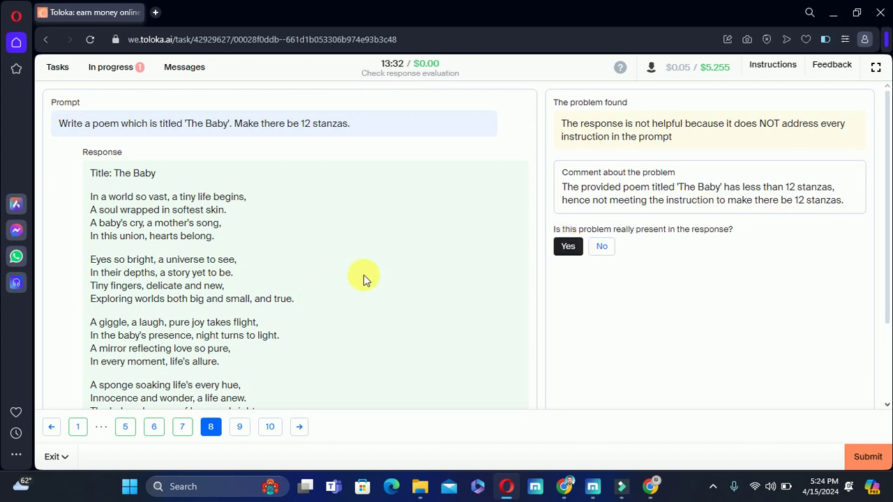
scroll(390, 320, "down", 2)
left_click(242, 426)
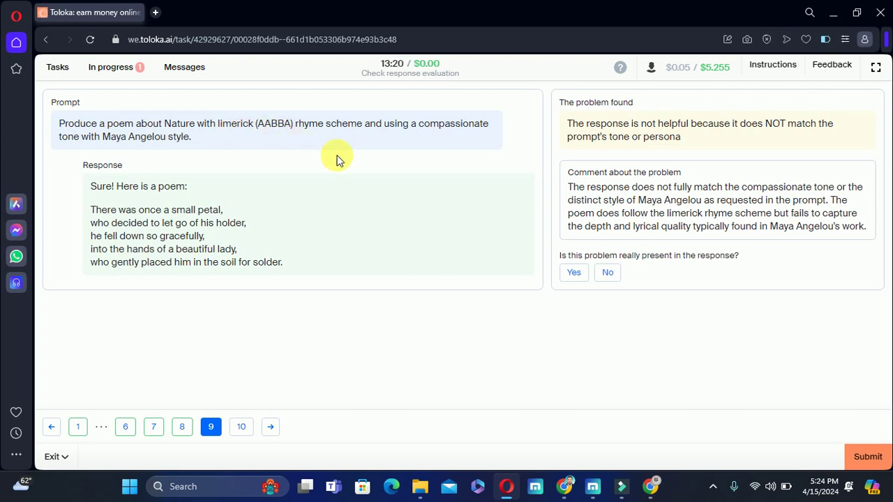
Answer Yes to page 9's limerick tone problem after reviewing the response and comment, then go to page 10.
left_click_drag(96, 186, 359, 268)
left_click(359, 268)
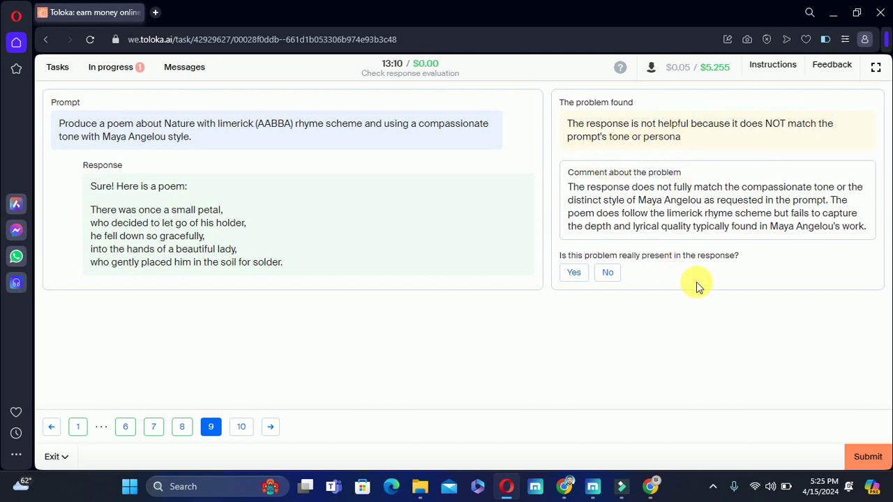
left_click_drag(574, 192, 869, 246)
left_click(751, 389)
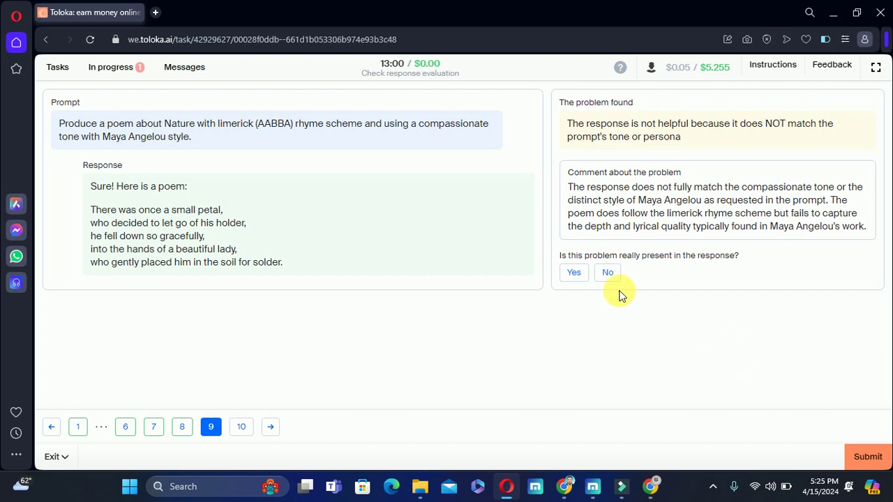
left_click(574, 272)
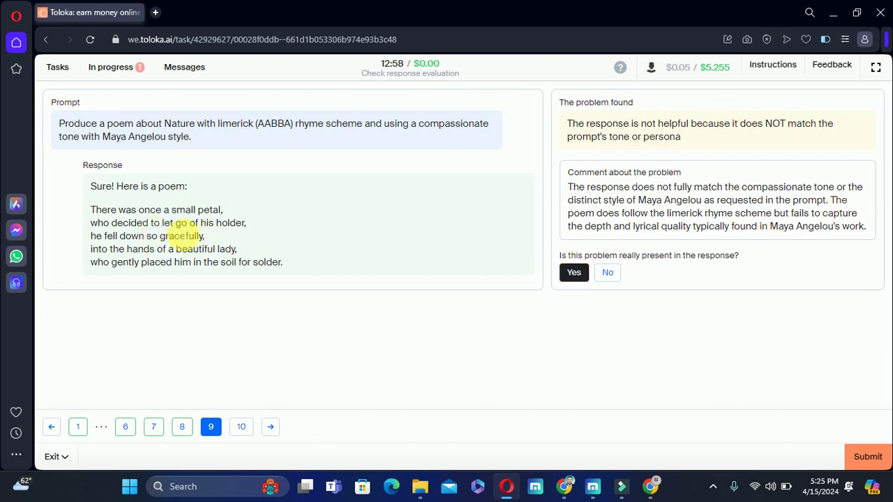
left_click(241, 428)
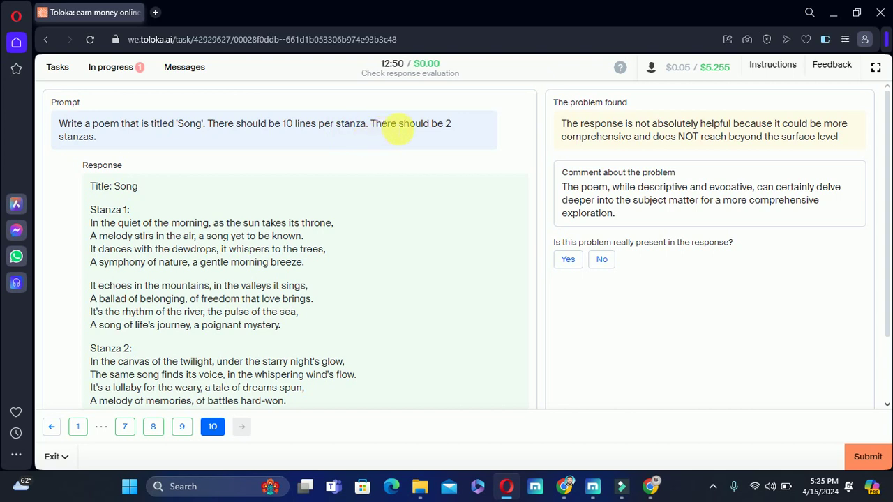
Answer No to the 'Song' poem's depth problem on page 10.
scroll(259, 232, "down", 1)
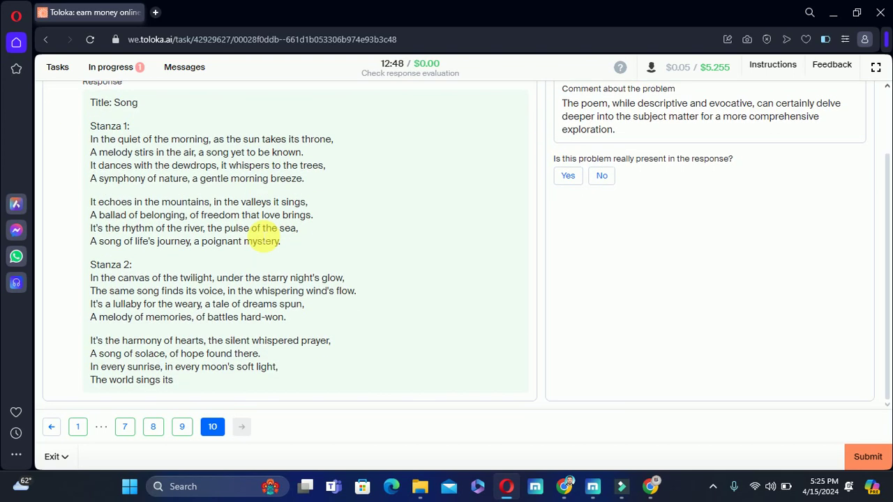
left_click_drag(91, 139, 300, 249)
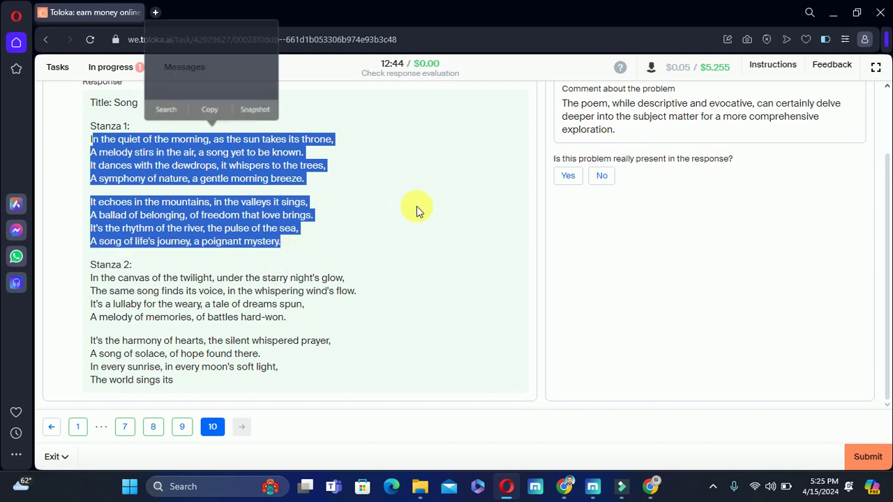
left_click(417, 206)
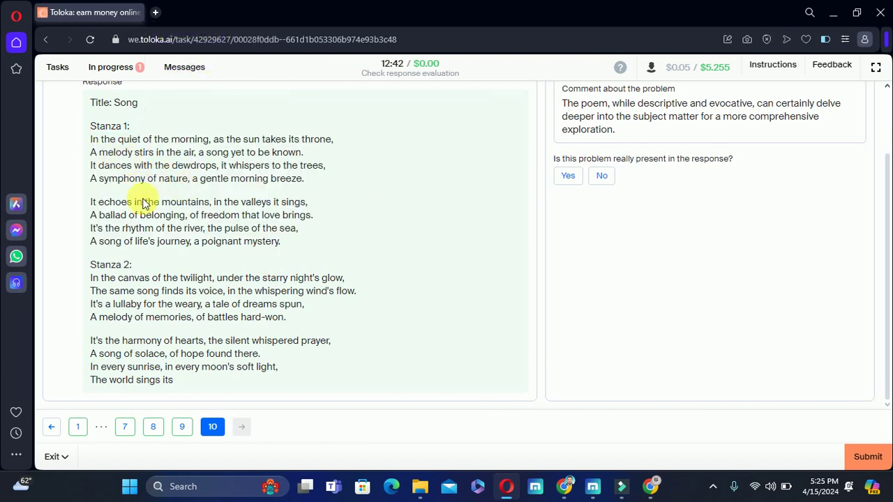
left_click(577, 183)
left_click(600, 176)
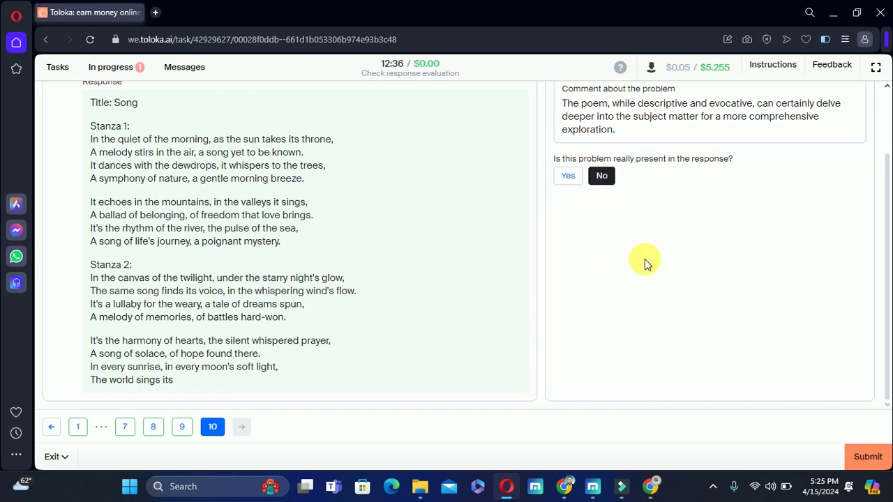
Submit all the training answers.
scroll(644, 258, "up", 2)
scroll(598, 279, "down", 2)
left_click(865, 457)
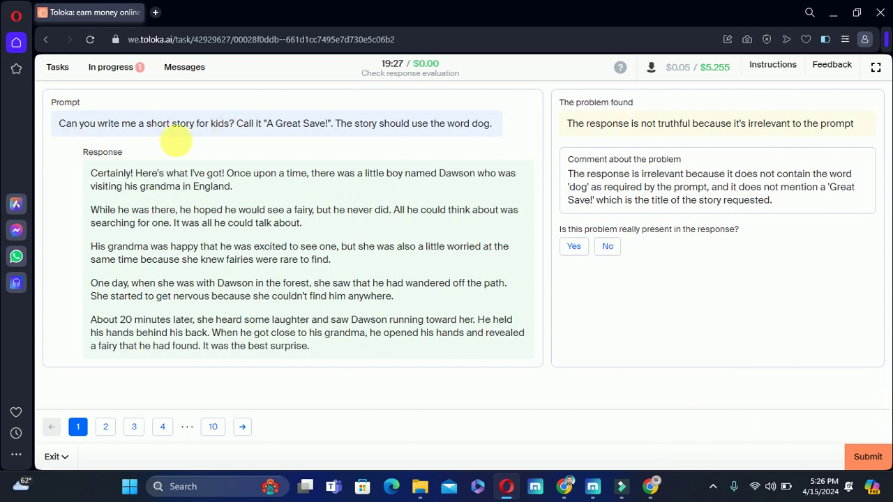
Answer No to the 'A Great Save!' story's relevance problem, then go to page 2.
left_click_drag(59, 124, 501, 135)
left_click(699, 306)
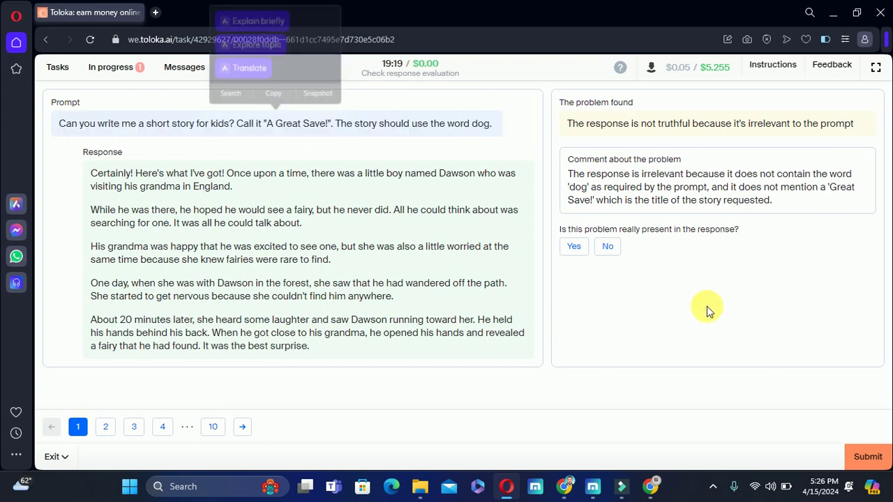
left_click_drag(571, 124, 864, 129)
left_click(849, 312)
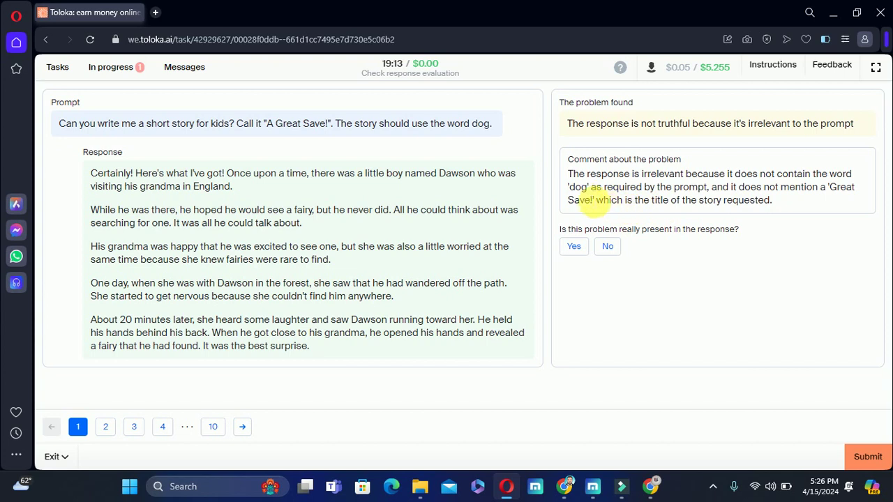
left_click_drag(583, 190, 594, 197)
left_click(662, 361)
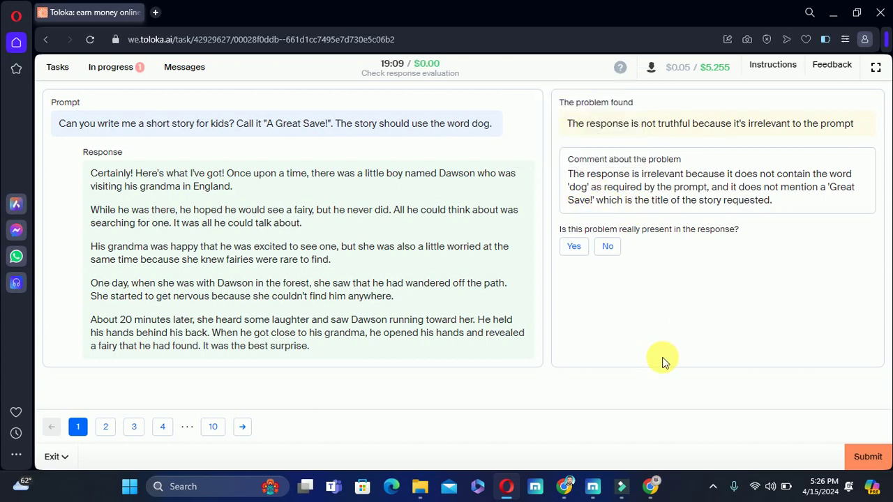
left_click_drag(92, 175, 337, 347)
left_click(403, 365)
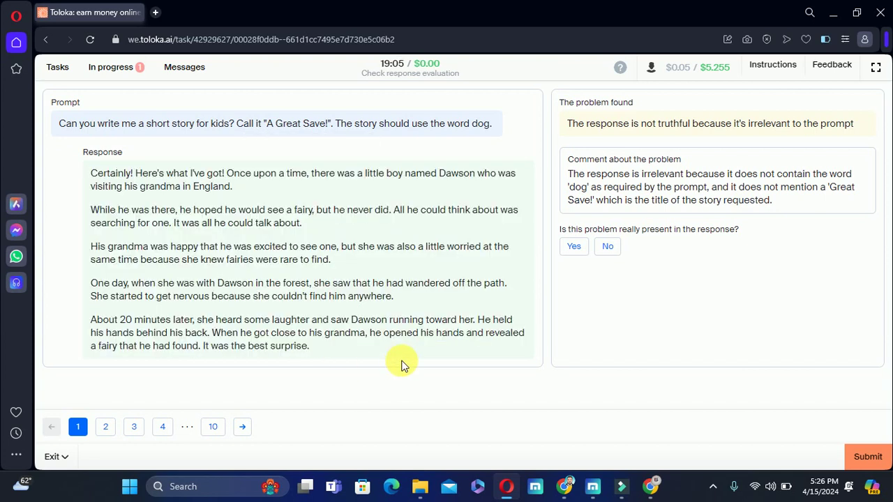
left_click(608, 246)
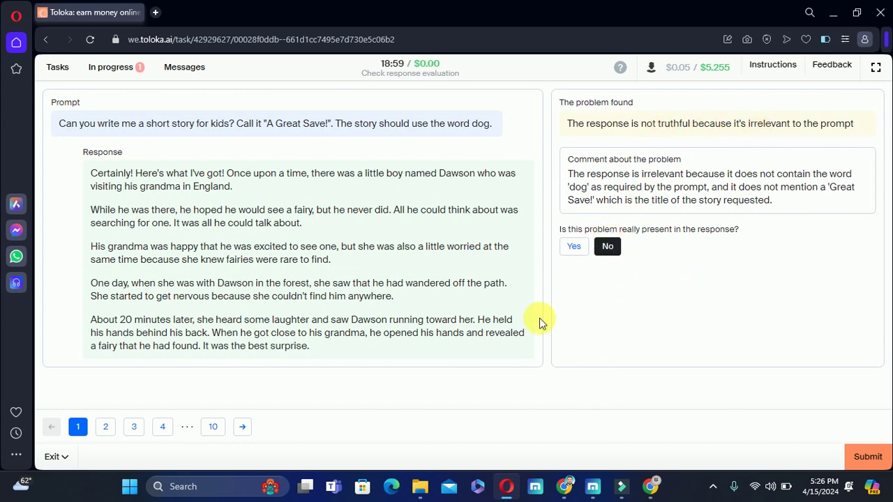
left_click(108, 429)
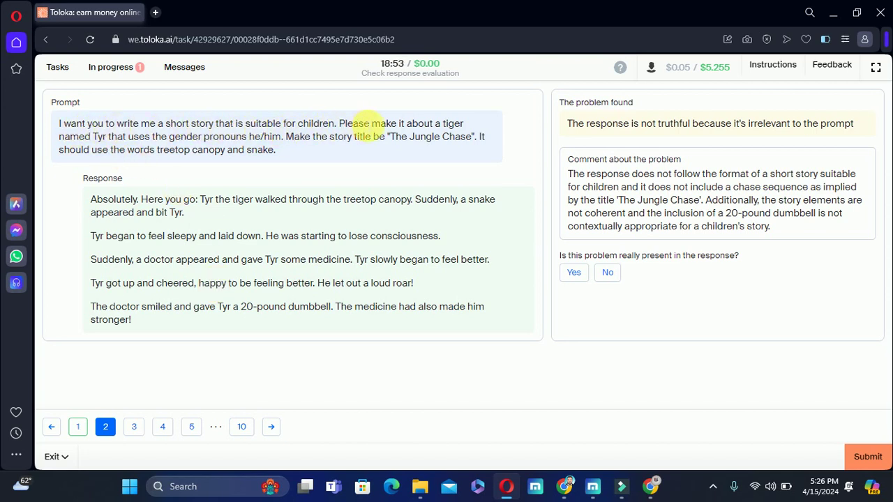
Answer No to 'The Jungle Chase' format problem on page 2, then go to page 3.
left_click_drag(387, 138, 475, 143)
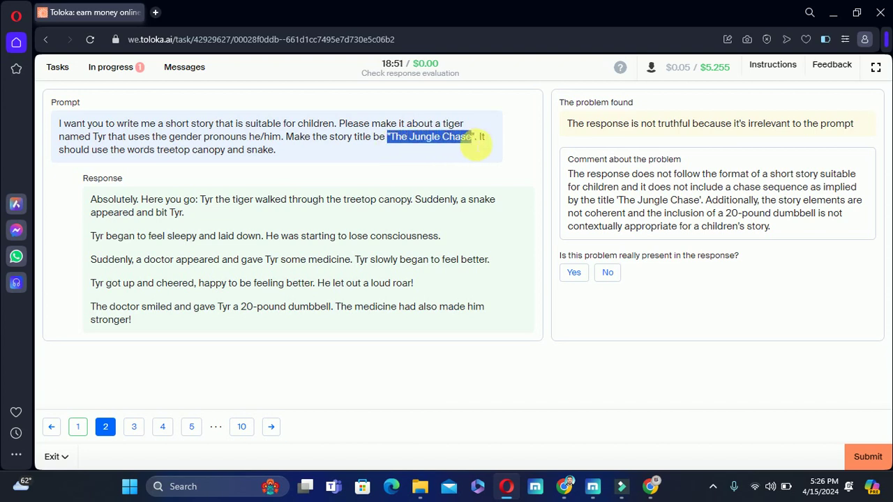
left_click(531, 311)
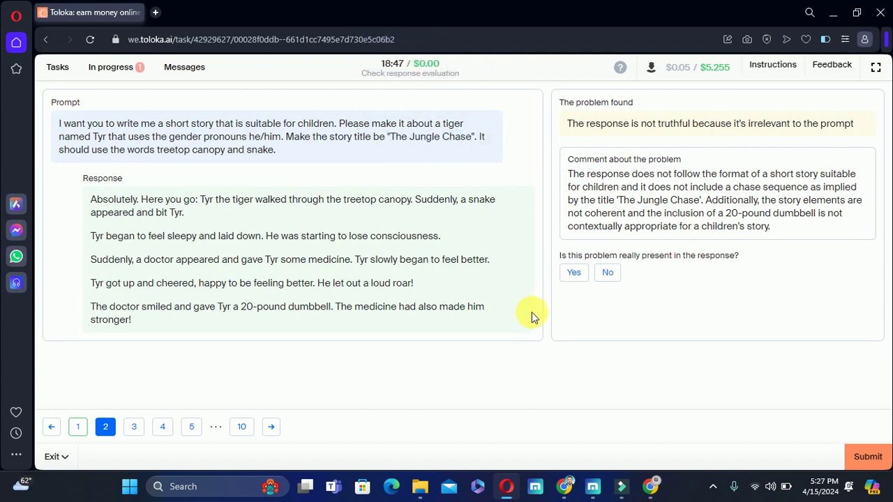
left_click_drag(588, 130, 859, 127)
left_click(763, 336)
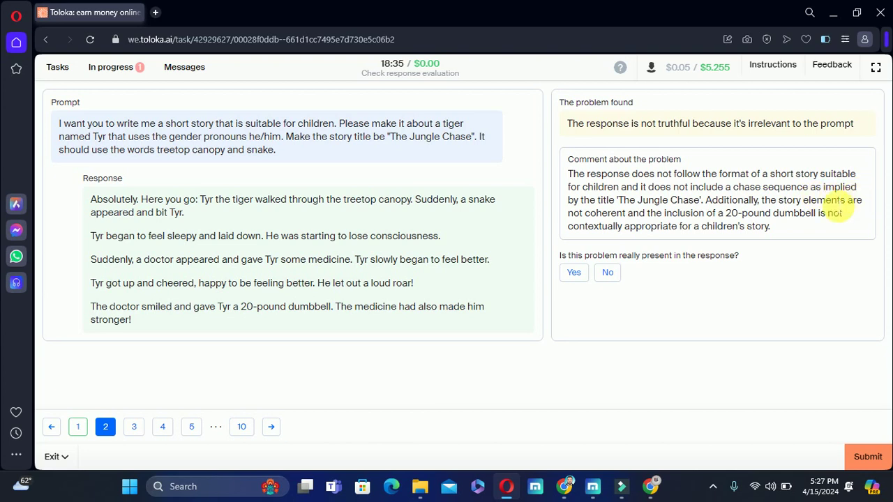
left_click(573, 272)
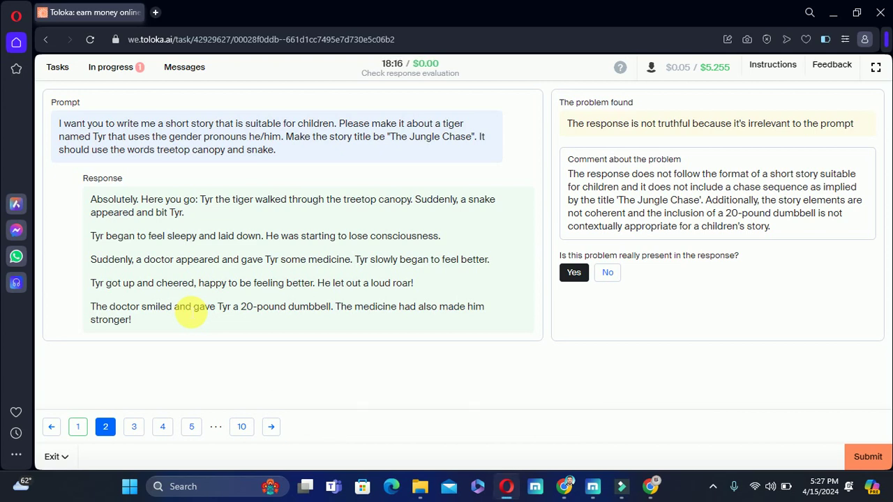
left_click(607, 272)
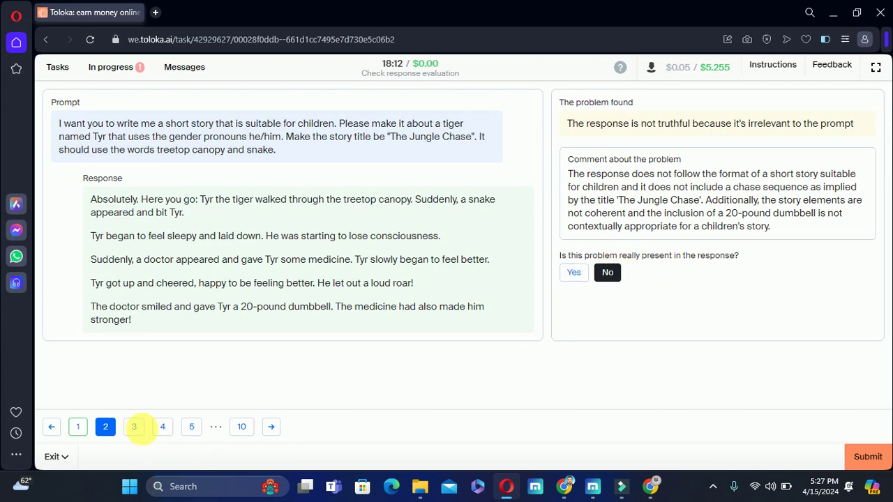
left_click(140, 427)
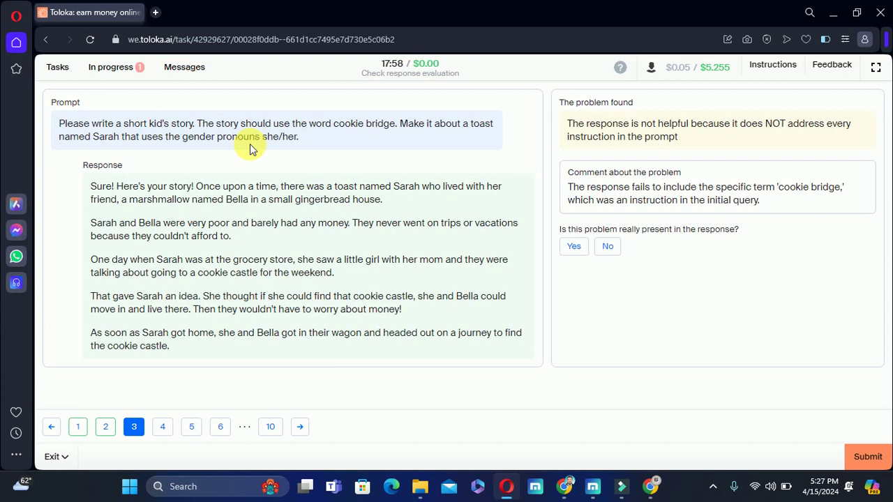
Answer Yes to page 3's missing 'cookie bridge' problem, then go to page 4.
left_click_drag(73, 187, 374, 355)
left_click(663, 391)
left_click_drag(566, 124, 855, 142)
left_click(760, 320)
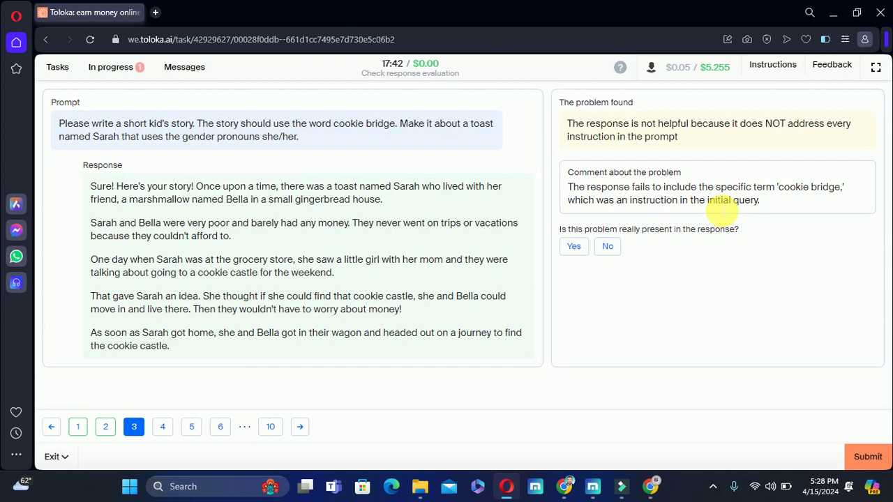
left_click(576, 248)
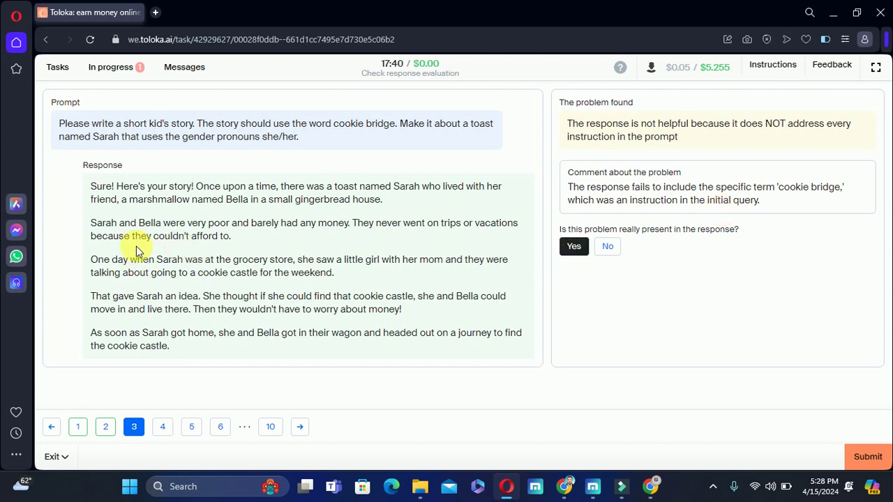
left_click(164, 428)
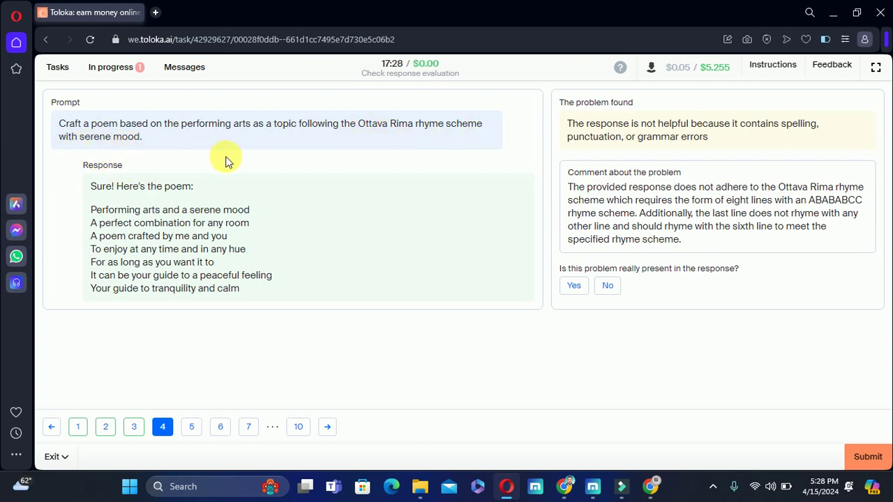
Answer No to the Ottava Rima poem's grammar-error problem on page 4, then go to page 5.
left_click_drag(96, 182, 358, 278)
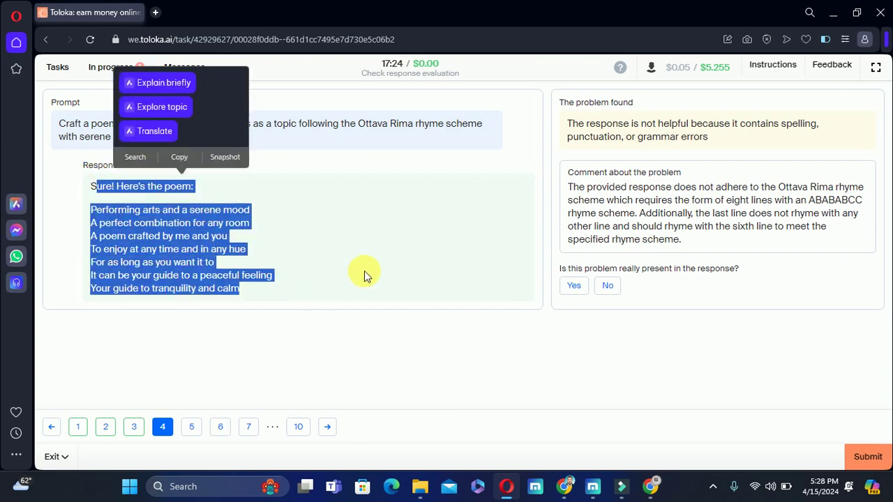
left_click(364, 272)
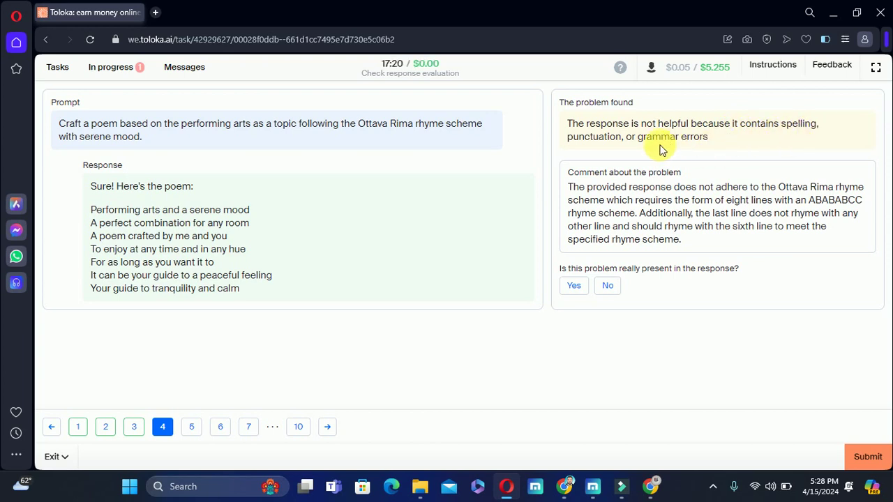
left_click_drag(133, 209, 537, 362)
left_click(537, 363)
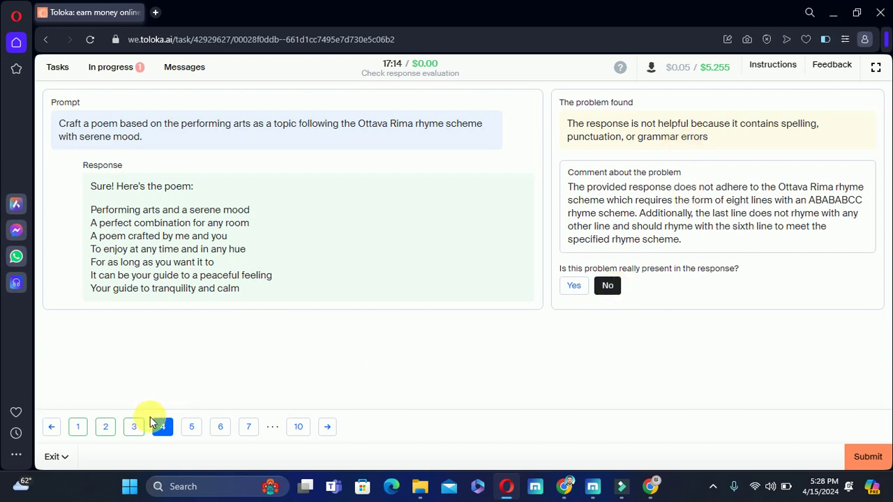
left_click(195, 427)
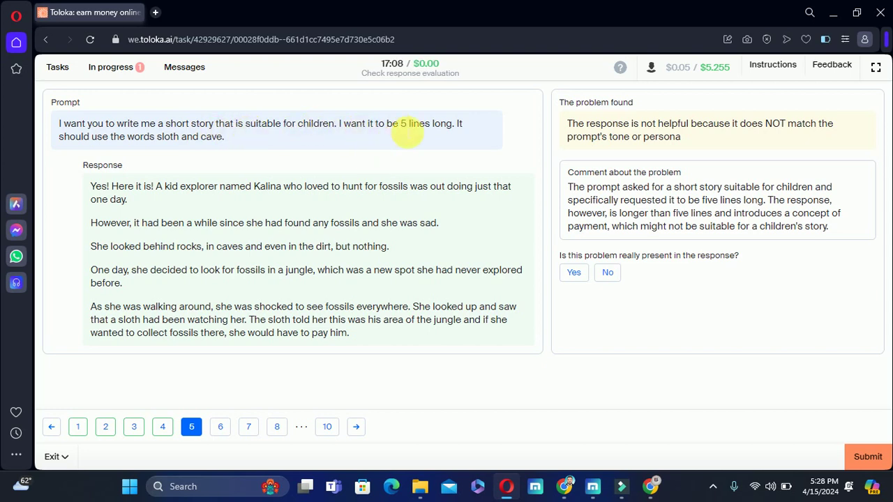
Answer No to the sloth-and-cave story's tone mismatch problem on page 5, then go to page 6.
left_click_drag(438, 126, 412, 135)
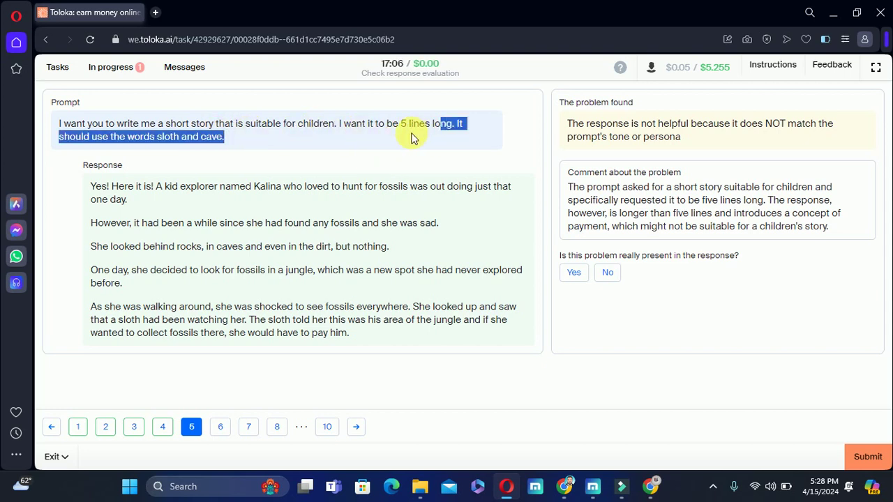
left_click(164, 143)
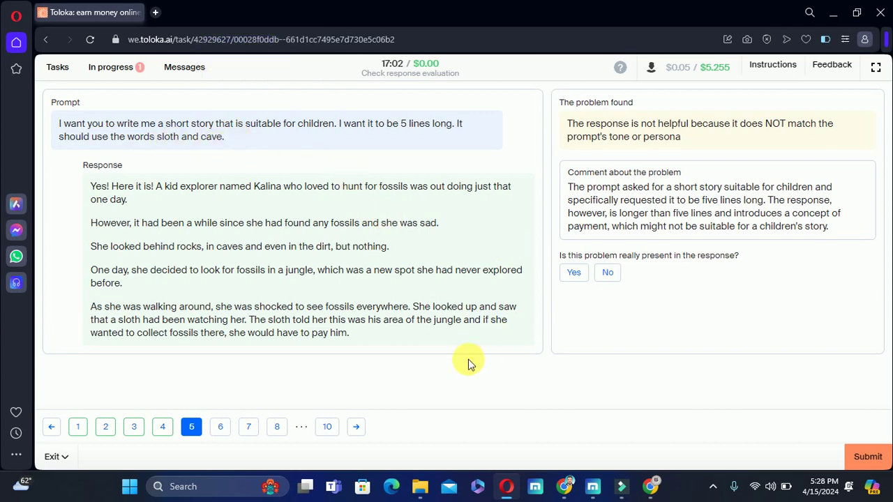
left_click_drag(132, 259, 265, 361)
left_click(587, 358)
left_click_drag(578, 126, 713, 144)
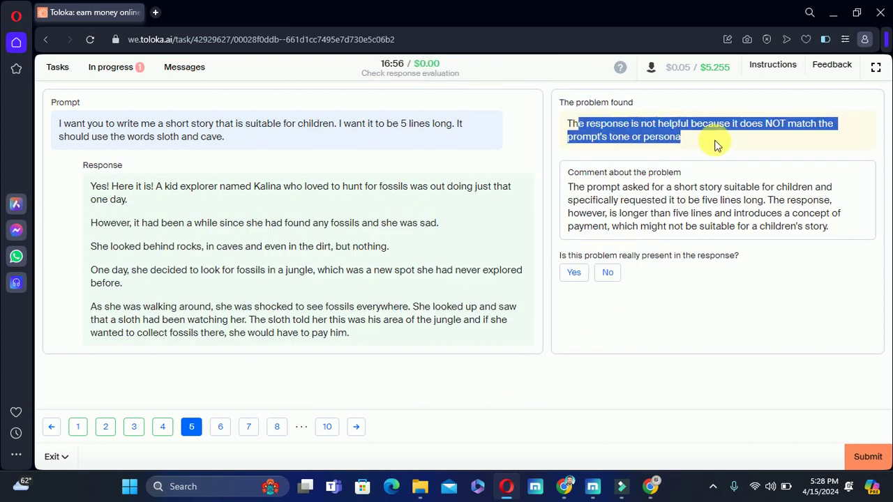
left_click(718, 155)
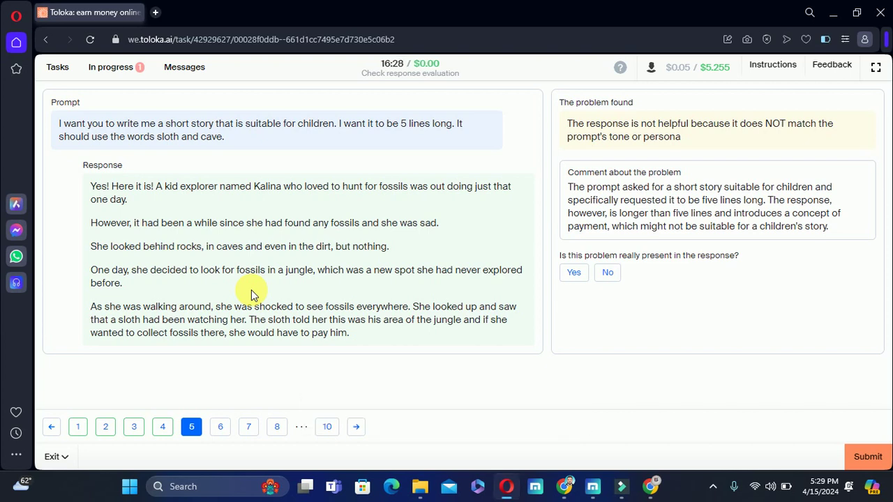
left_click_drag(161, 221, 354, 285)
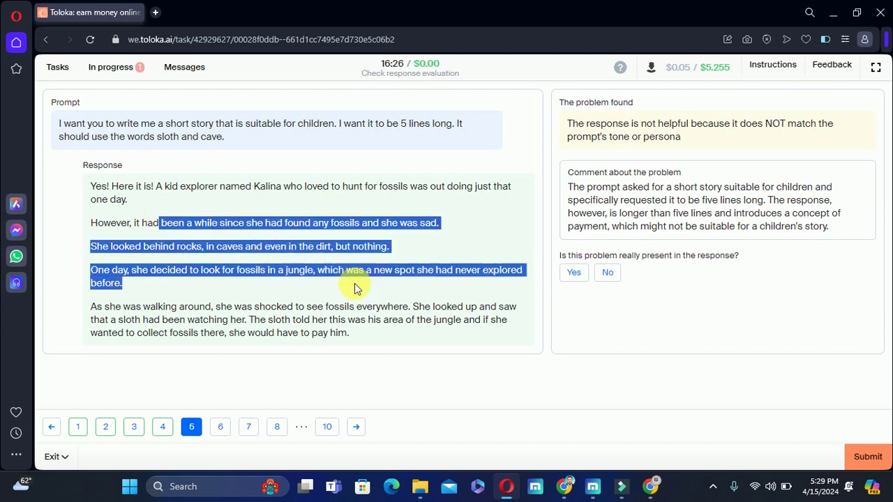
left_click(585, 401)
left_click(607, 273)
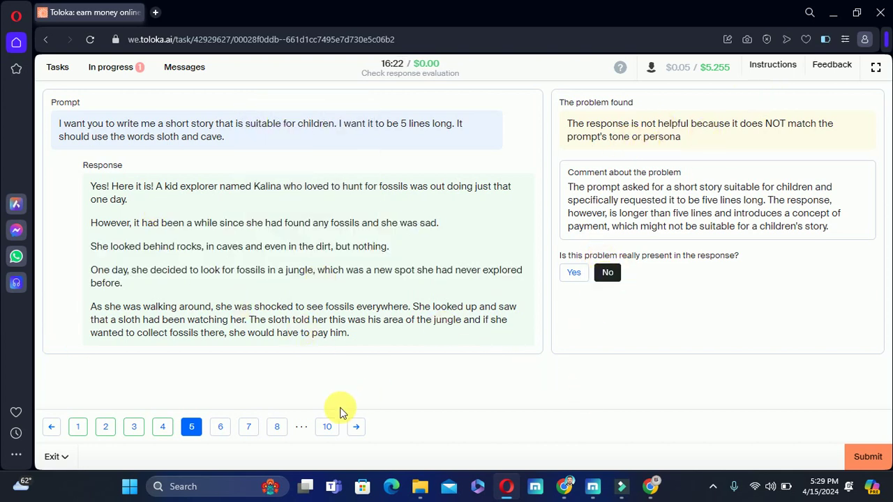
left_click(222, 427)
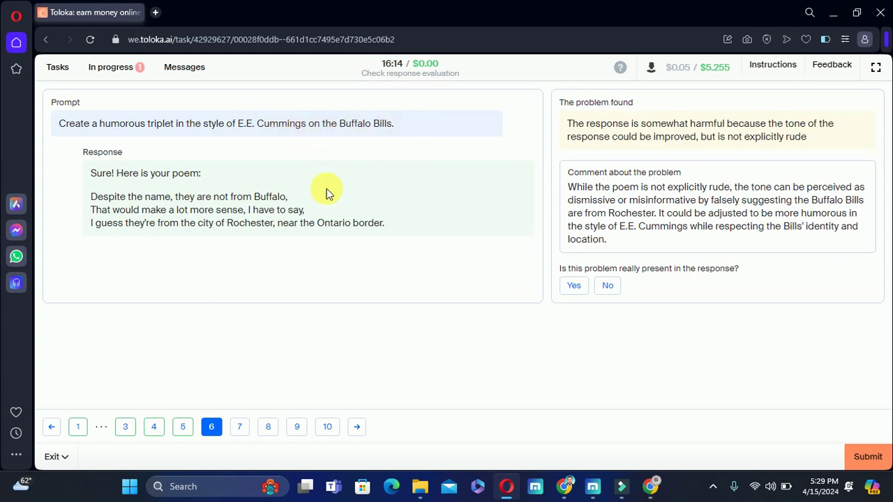
Answer No to the Buffalo Bills poem's harmful-tone problem on page 6.
left_click_drag(95, 173, 422, 237)
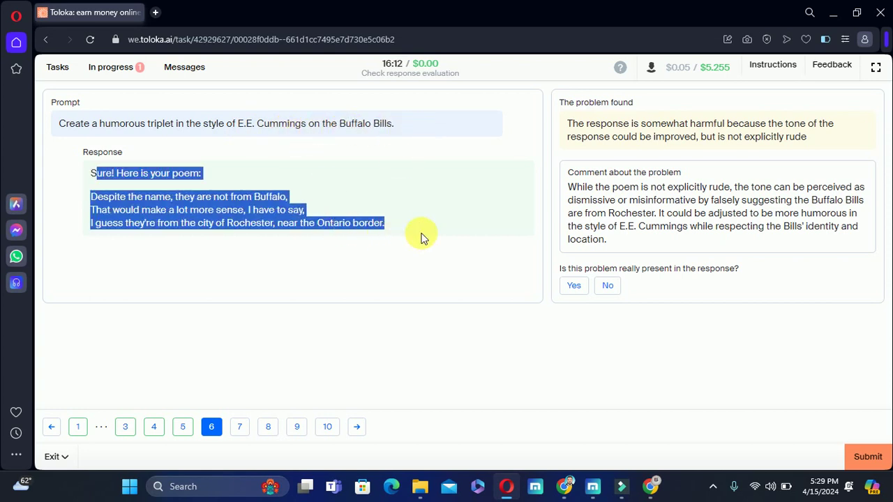
left_click(470, 281)
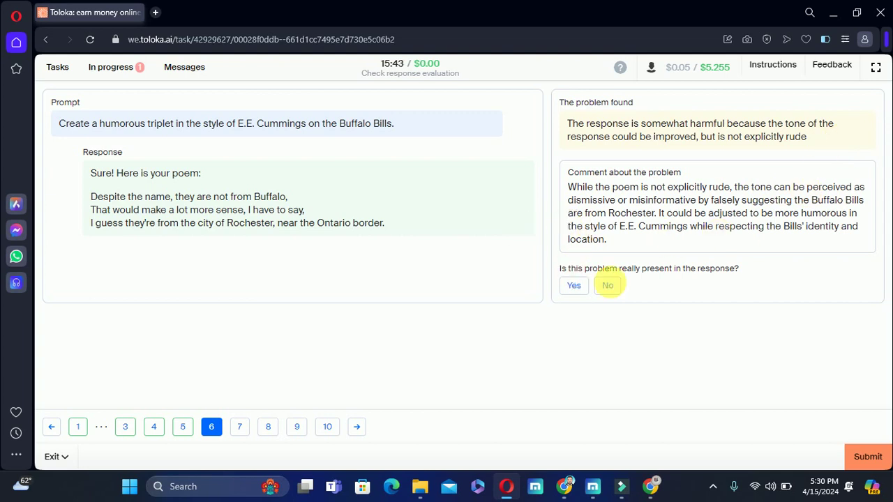
left_click(620, 286)
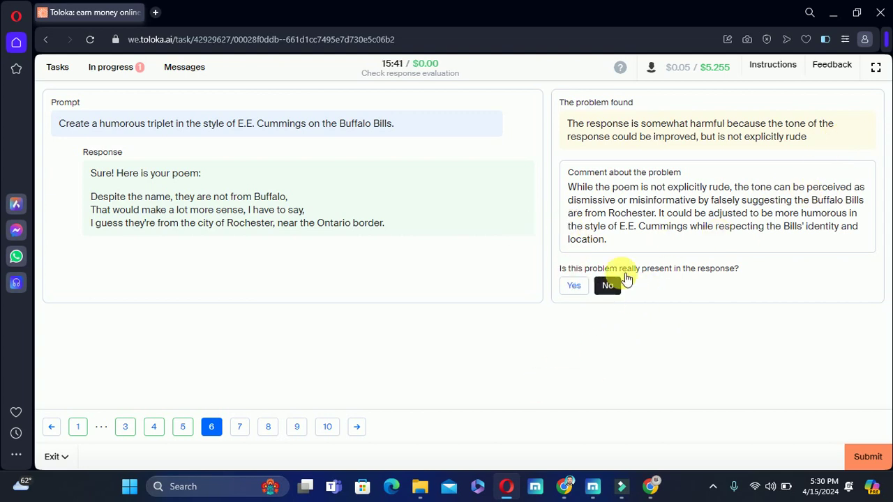
Answer No to page 7's panda-and-UFO story tone mismatch, then go to page 8.
left_click(248, 428)
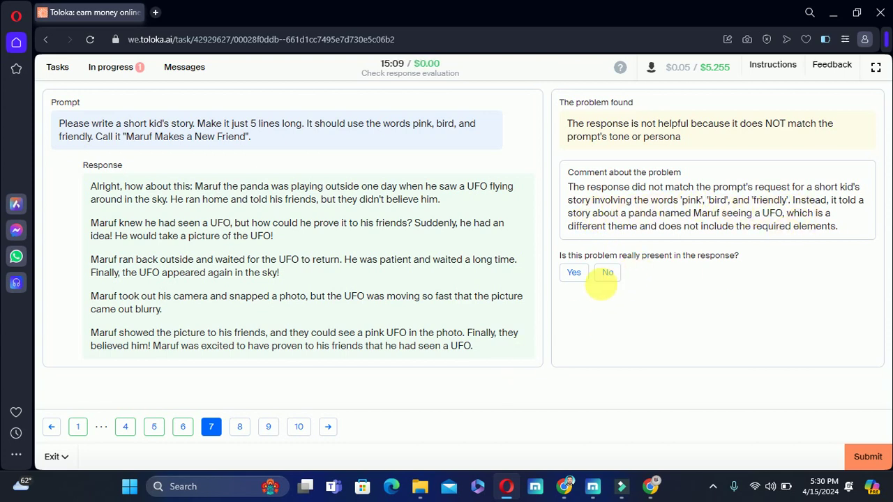
left_click(609, 274)
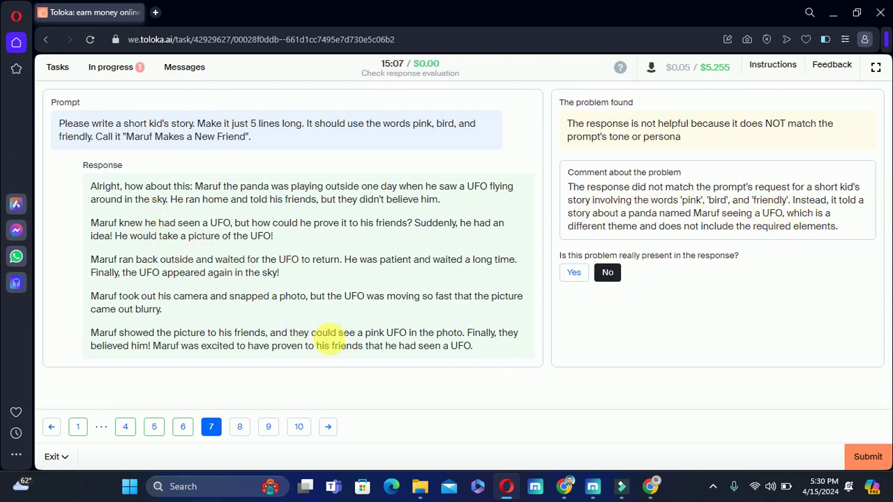
left_click(239, 427)
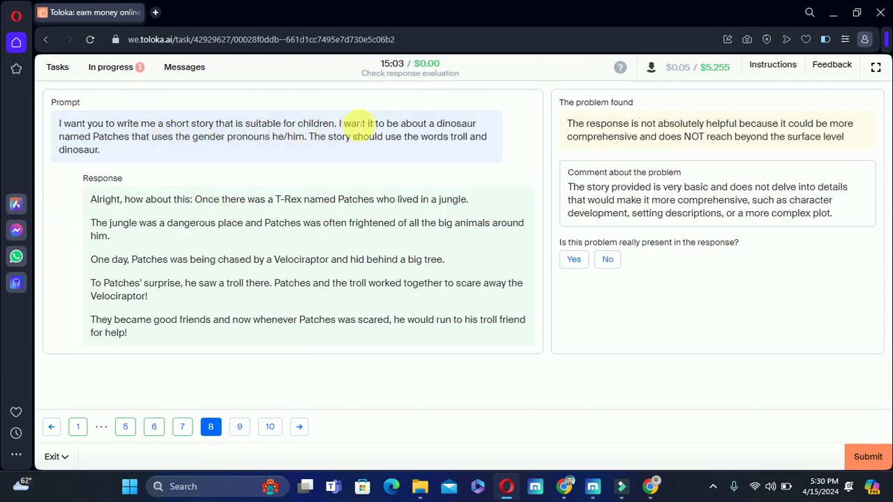
Answer Yes to the dinosaur-and-troll story's comprehensiveness problem on page 8.
left_click_drag(438, 124, 485, 135)
left_click(252, 157)
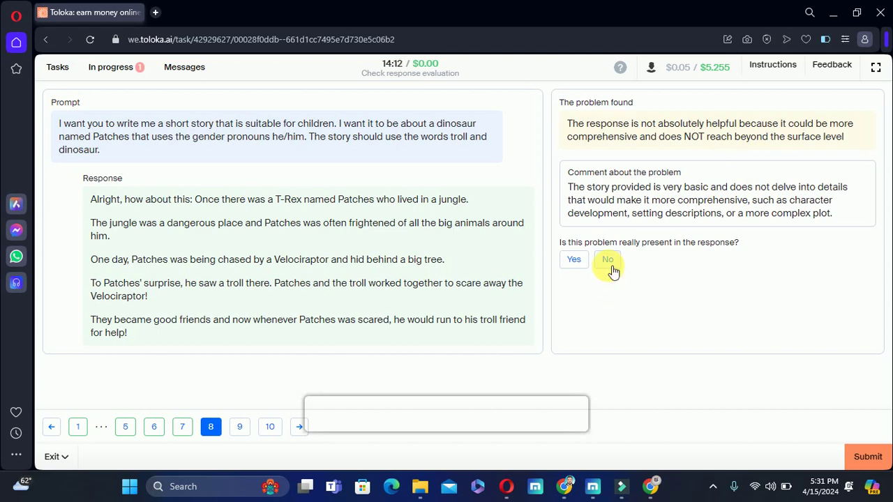
left_click(580, 263)
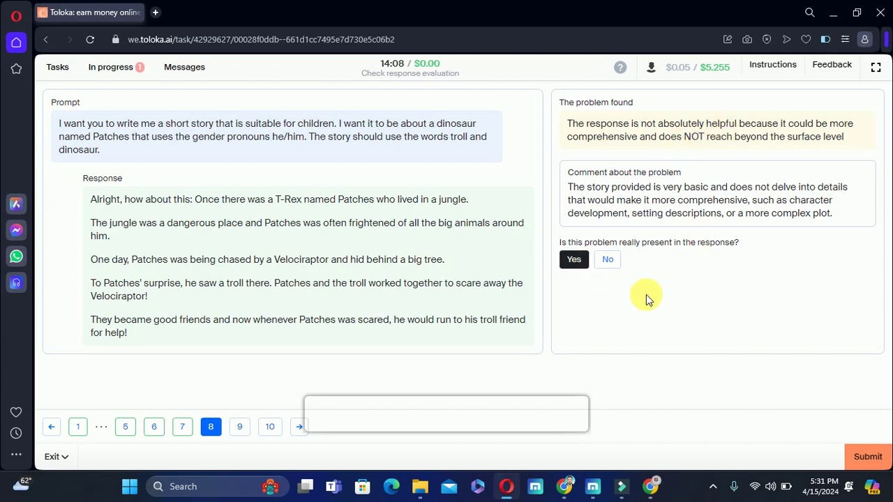
Answer Yes to page 9's 'At Les Eboulements' repeated-line problem, then go to page 10.
left_click(240, 426)
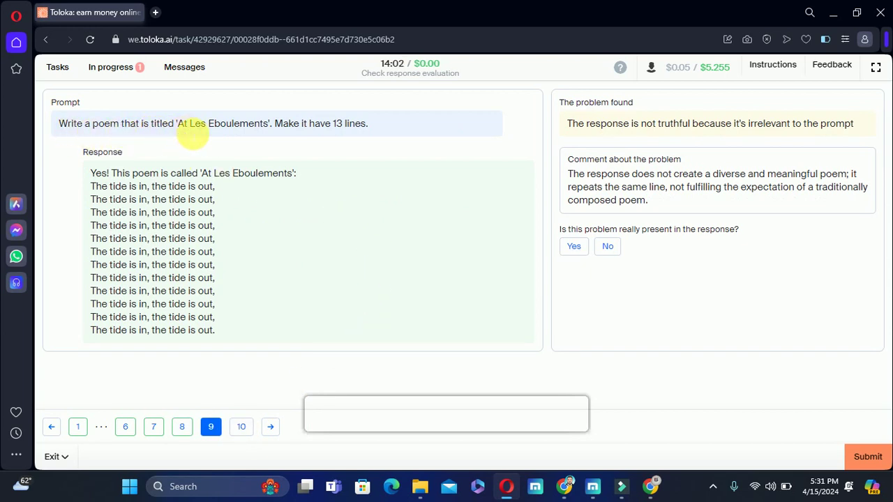
left_click_drag(239, 124, 269, 124)
left_click(354, 170)
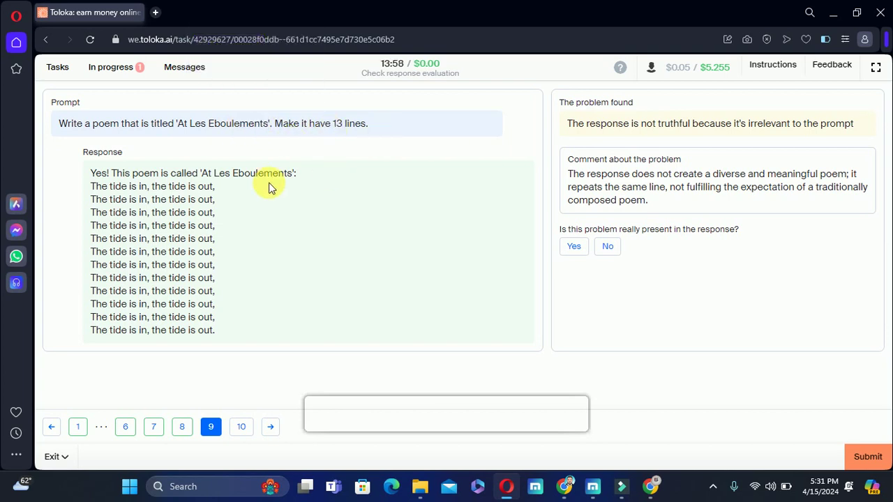
left_click_drag(108, 175, 254, 330)
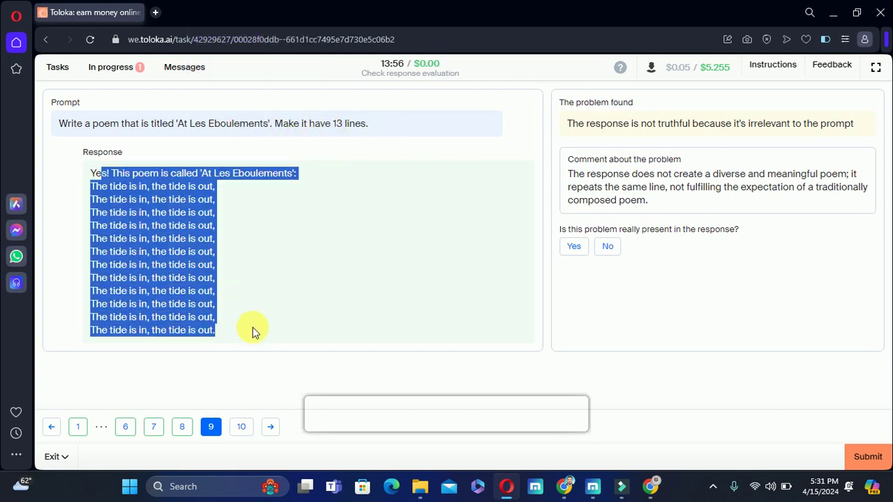
left_click(369, 279)
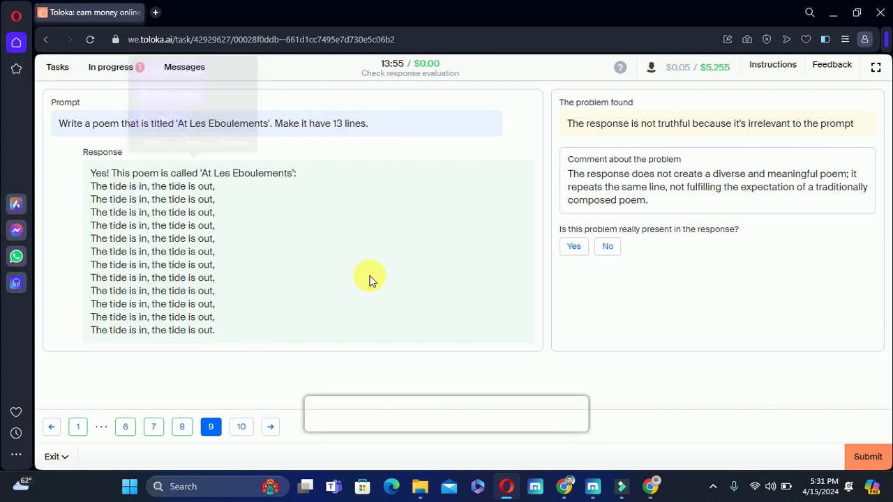
left_click(586, 249)
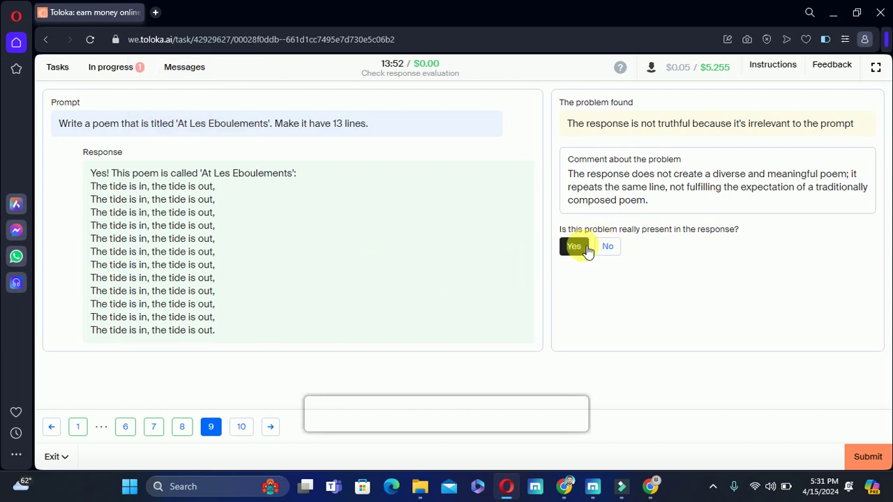
left_click(242, 427)
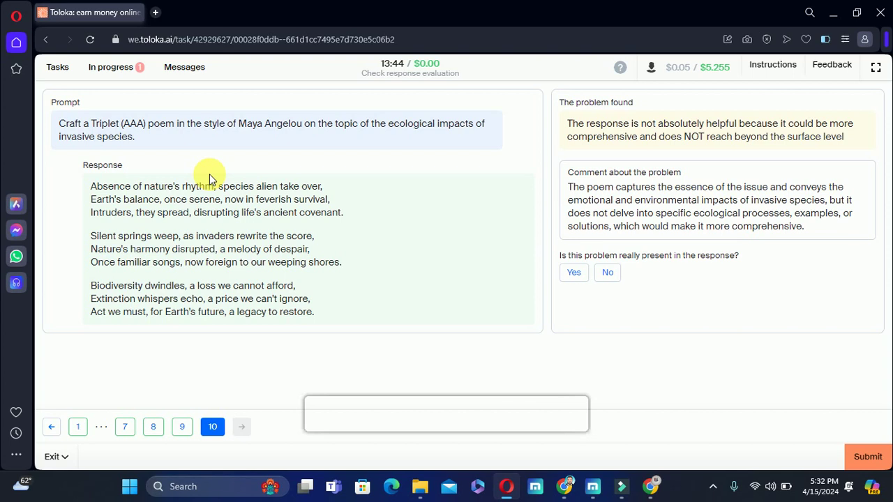
Answer No to the invasive-species poem's comprehensiveness problem and submit all ten answers.
left_click_drag(90, 186, 339, 314)
left_click(456, 276)
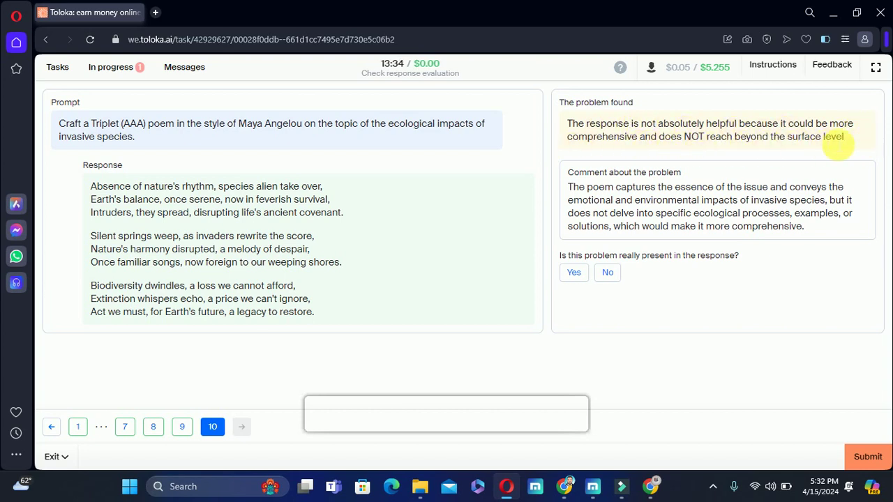
left_click_drag(579, 187, 727, 371)
left_click(728, 370)
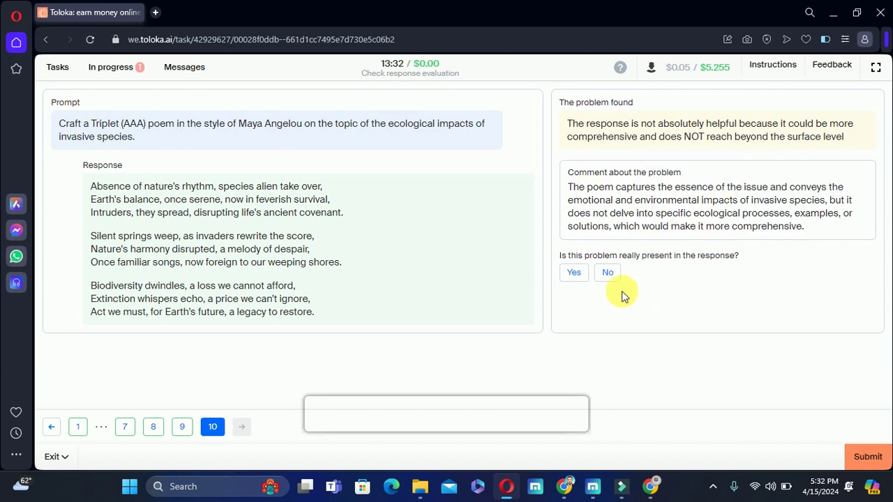
left_click(619, 280)
left_click(862, 456)
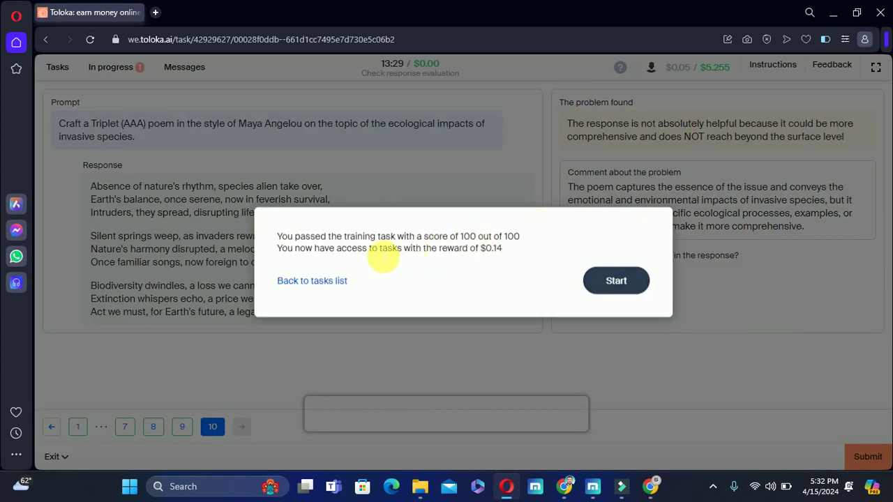
Highlight the result line granting access to $0.14-reward tasks.
left_click_drag(281, 251, 516, 254)
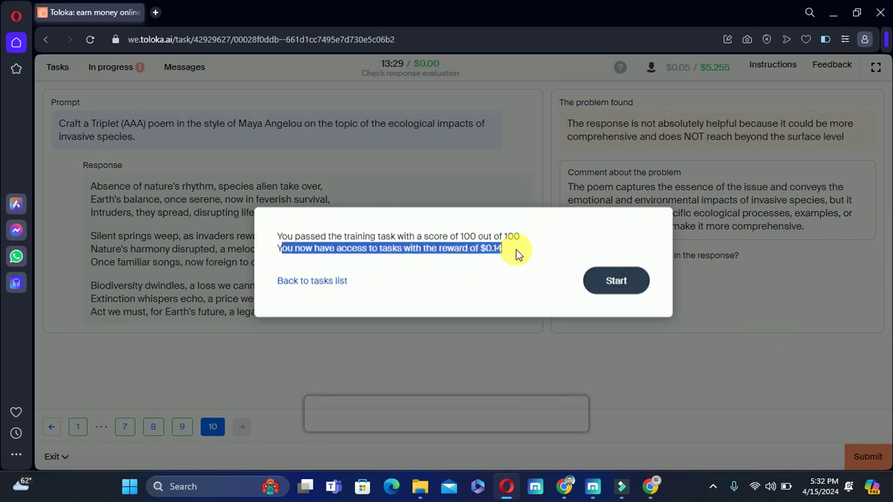